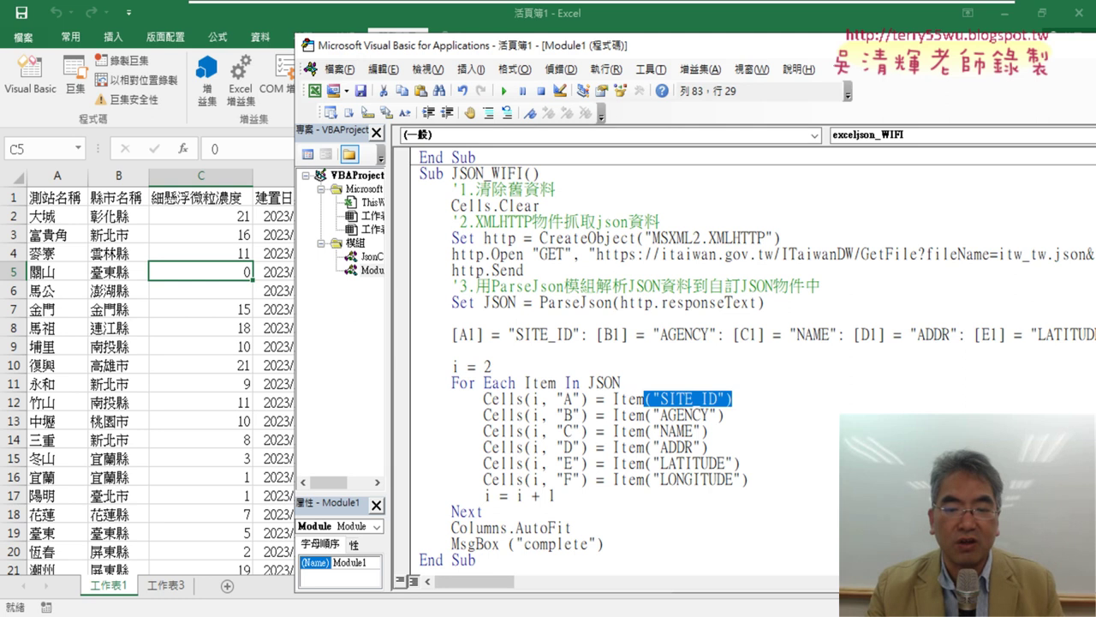
- Switch to Chrome and compare the field names in itw_tw.json with the For Each loop of the JSON_WIFI macro
{"action": "key", "text": "alt+Tab"}
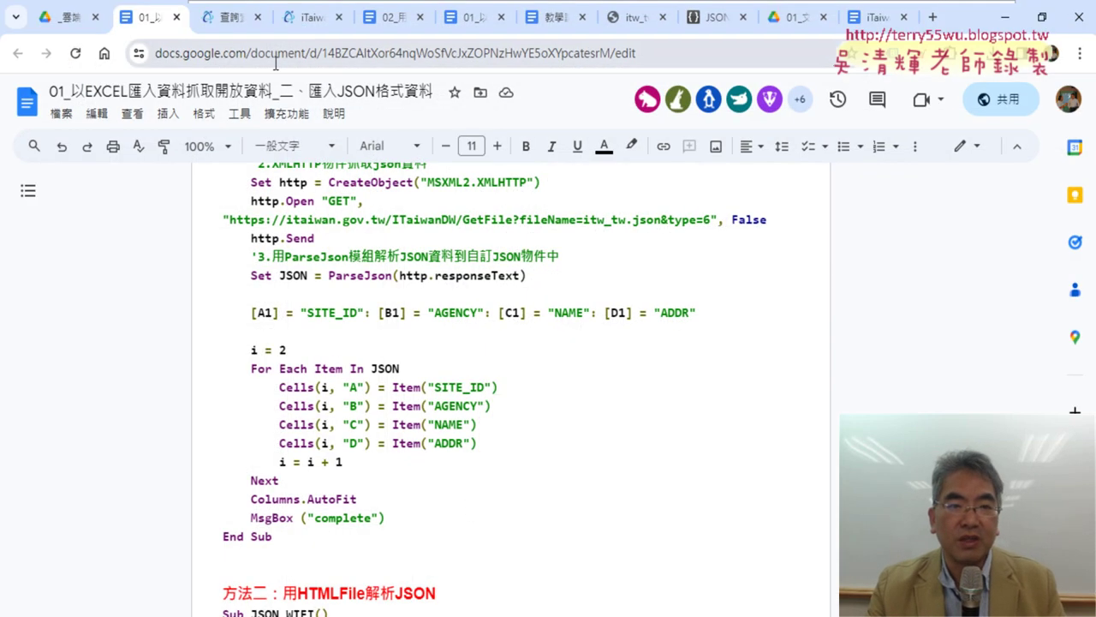
{"action": "left_click", "coordinate": [626, 21]}
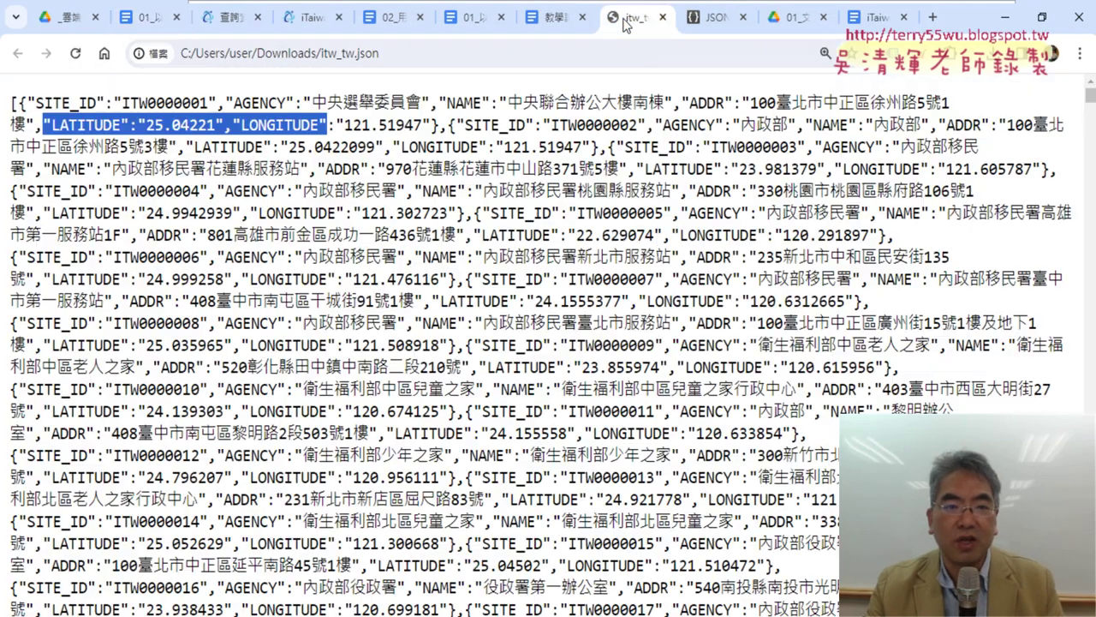
{"action": "key", "text": "alt+Tab"}
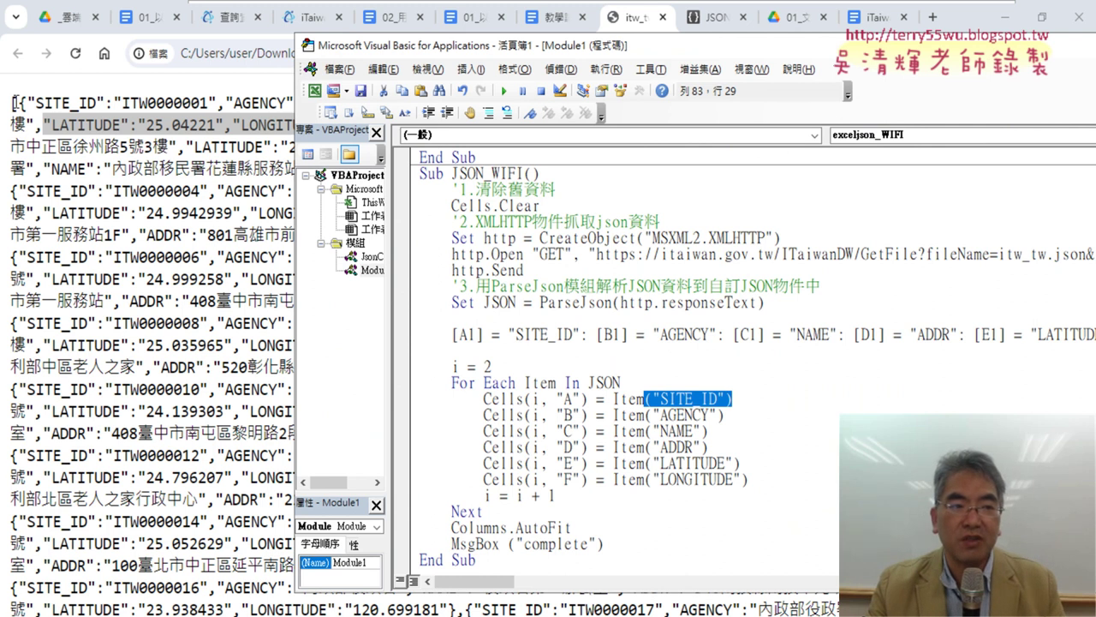
{"action": "left_click_drag", "start_coordinate": [620, 383], "coordinate": [589, 383]}
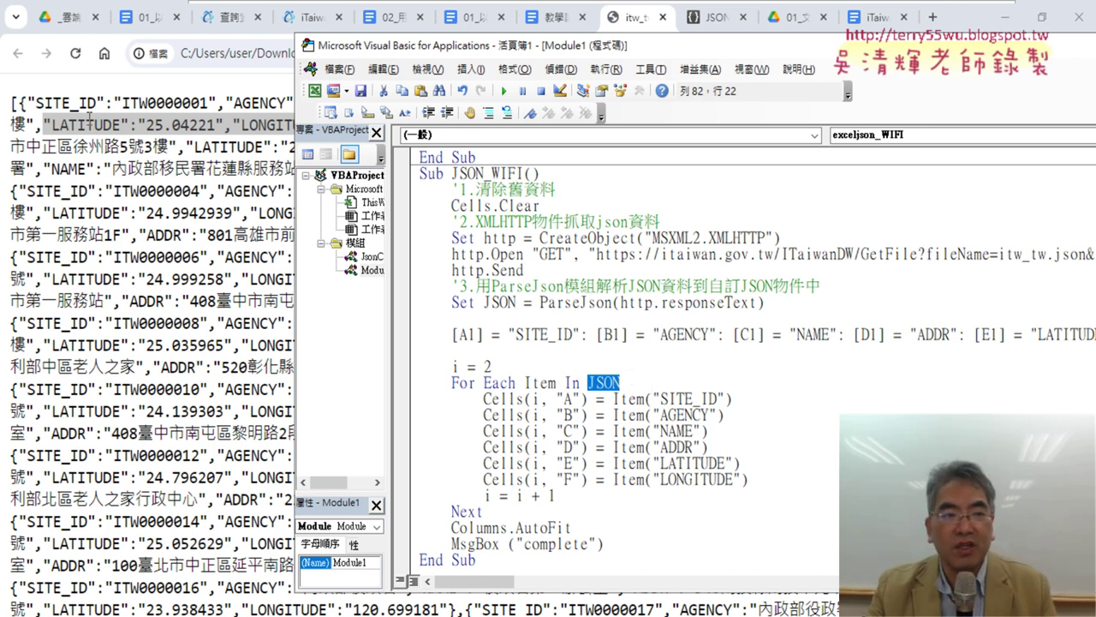
{"action": "left_click_drag", "start_coordinate": [408, 54], "coordinate": [294, 171]}
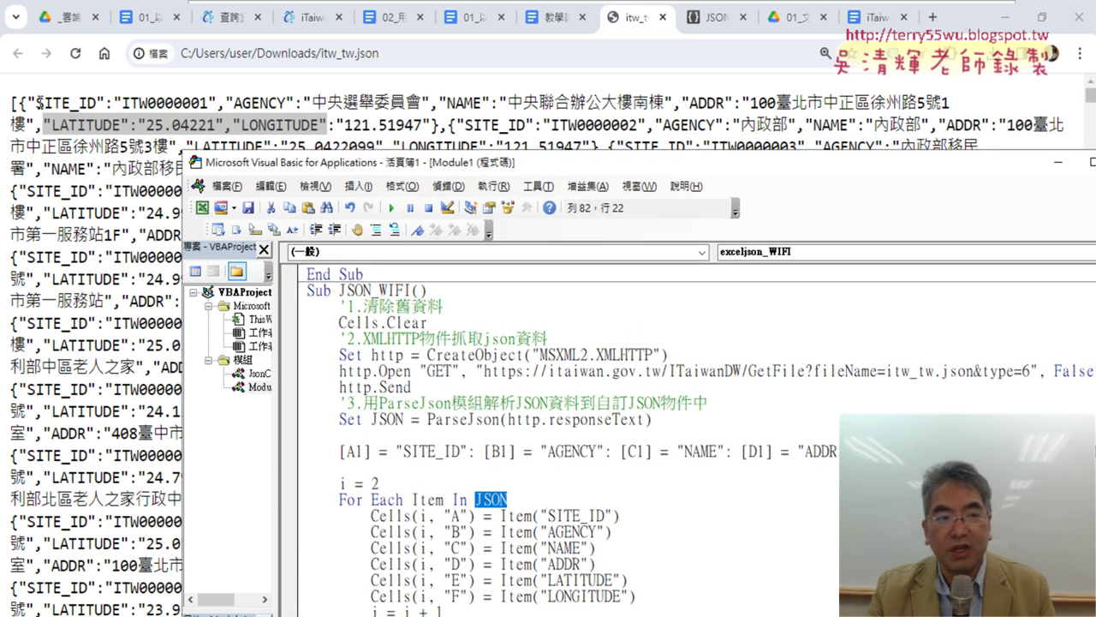
{"action": "left_click", "coordinate": [586, 519]}
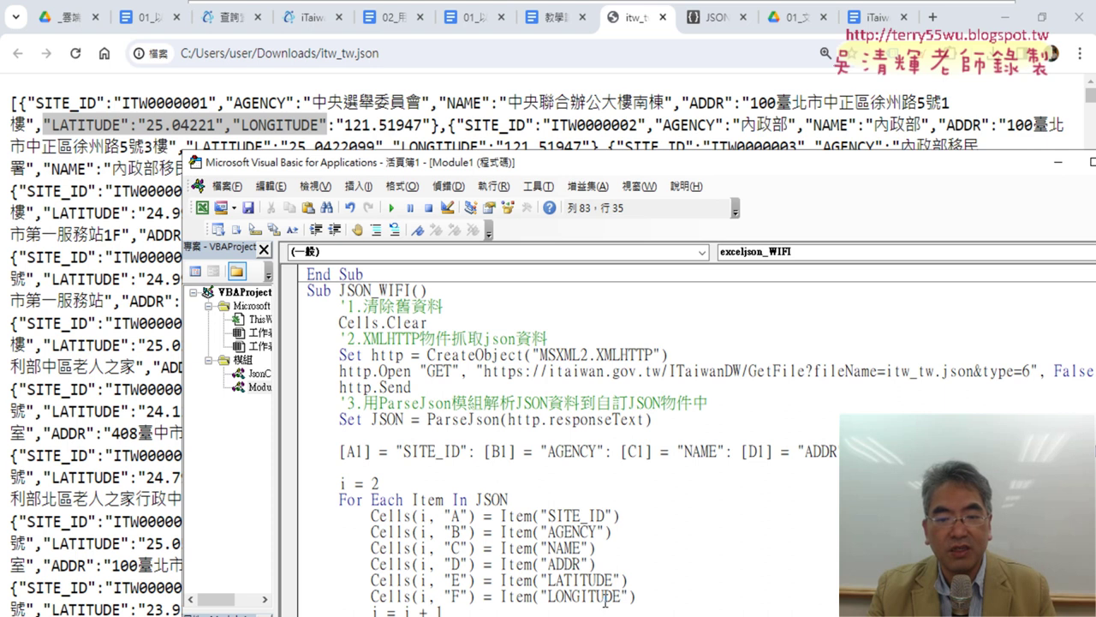
{"action": "scroll", "coordinate": [606, 599], "scroll_direction": "down", "scroll_amount": 1}
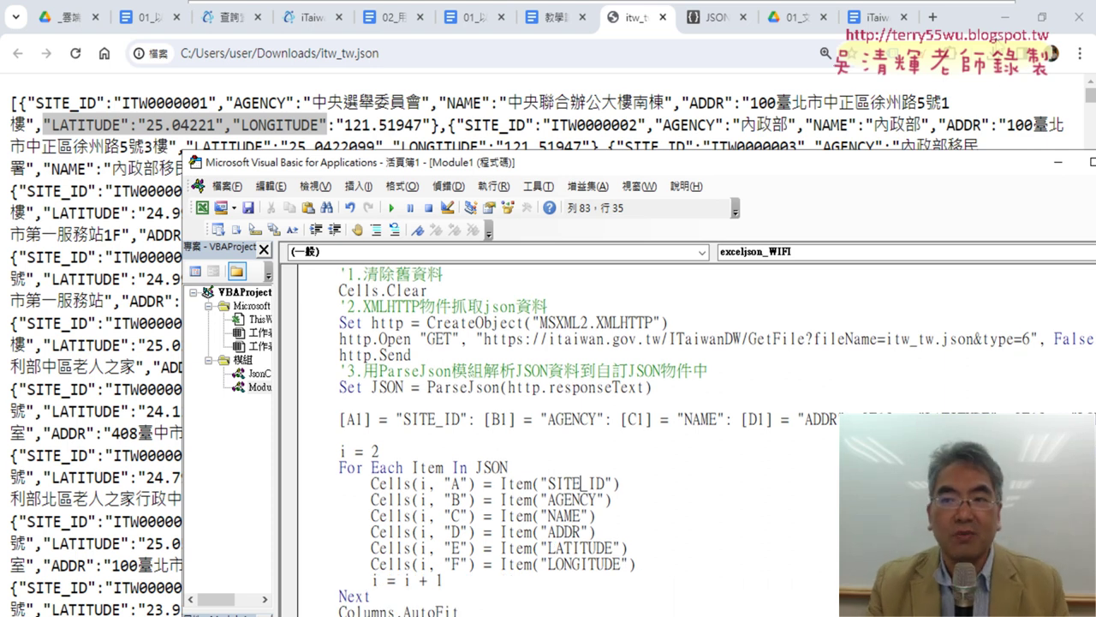
- Return to Excel's VBA editor, run the JSON_WIFI macro to import the data, and dismiss the completion message
{"action": "left_click", "coordinate": [1004, 17]}
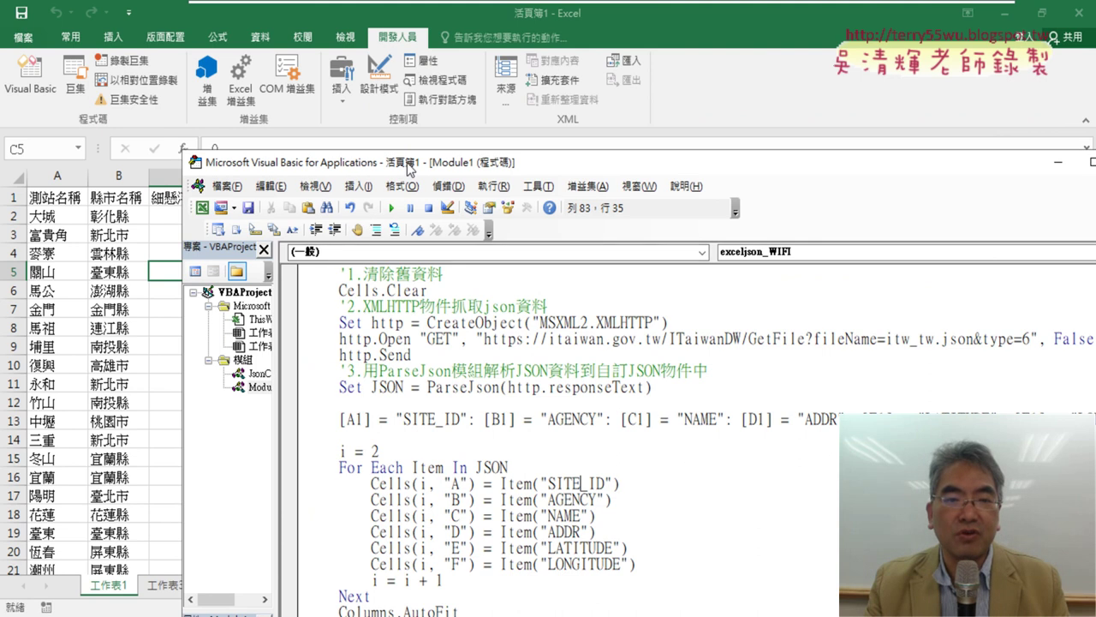
{"action": "left_click_drag", "start_coordinate": [409, 168], "coordinate": [541, 27]}
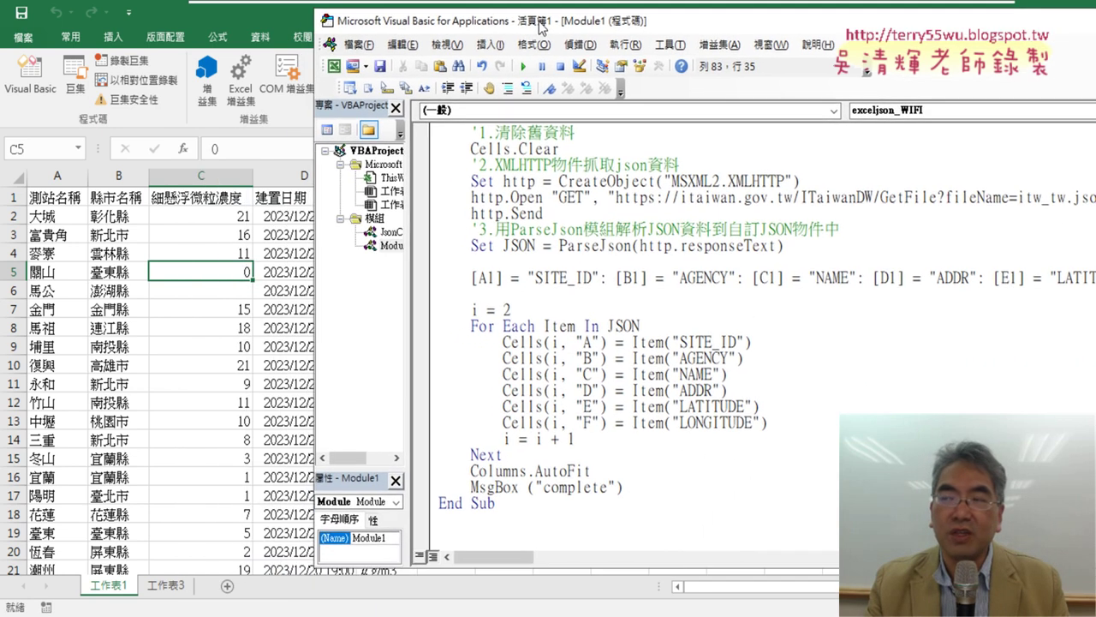
{"action": "left_click", "coordinate": [602, 406]}
{"action": "left_click", "coordinate": [523, 66]}
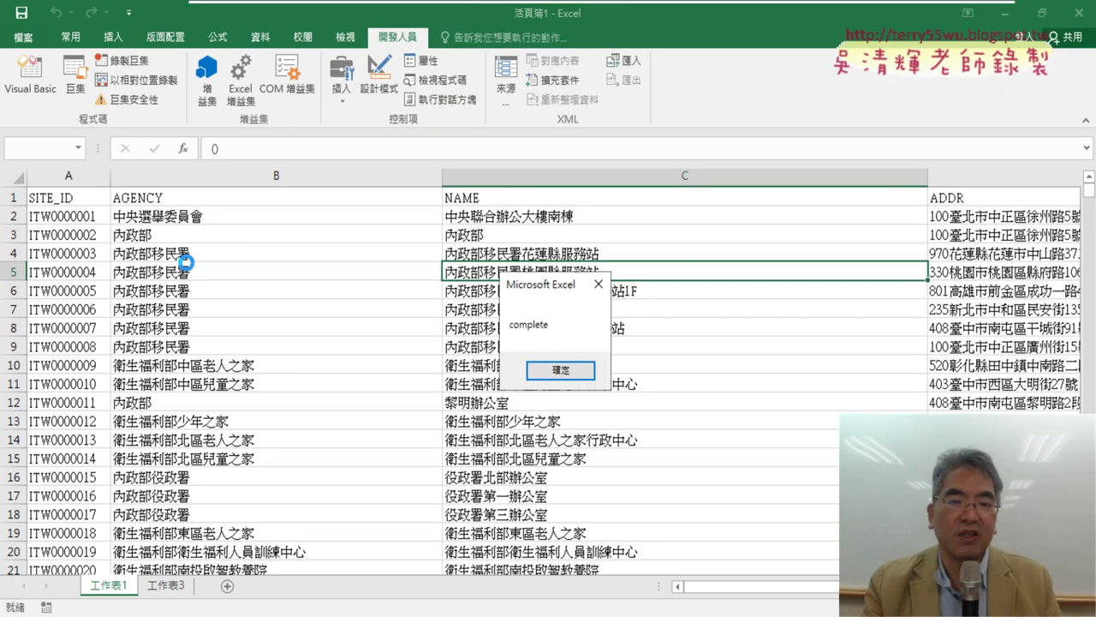
{"action": "left_click", "coordinate": [560, 370]}
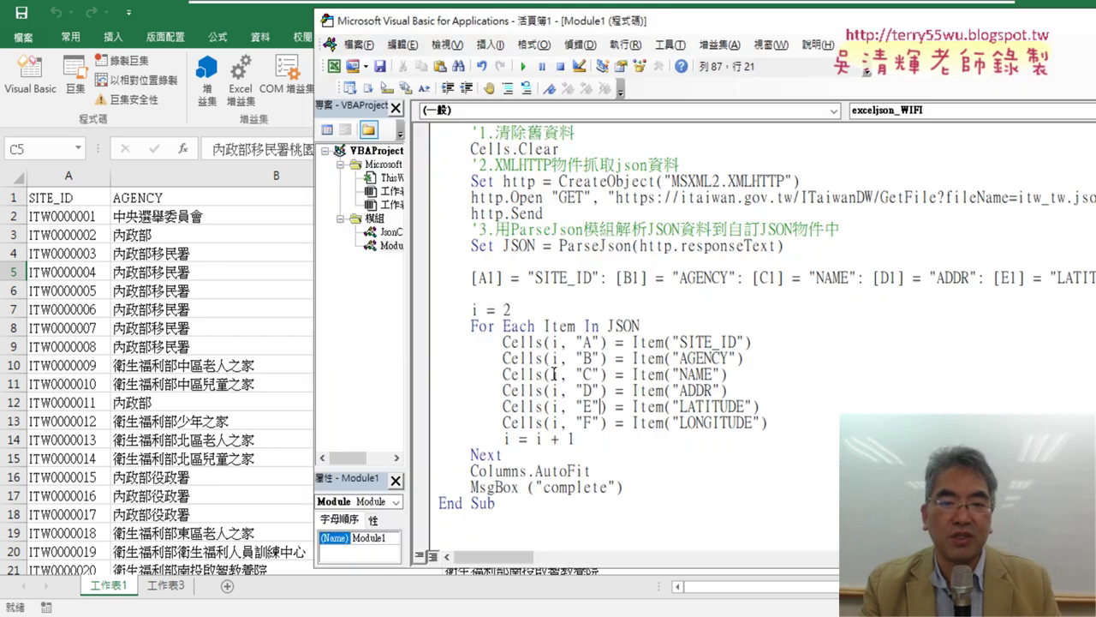
- Examine the imported worksheet data through the ADDR, LATITUDE and LONGITUDE columns
{"action": "left_click", "coordinate": [216, 381]}
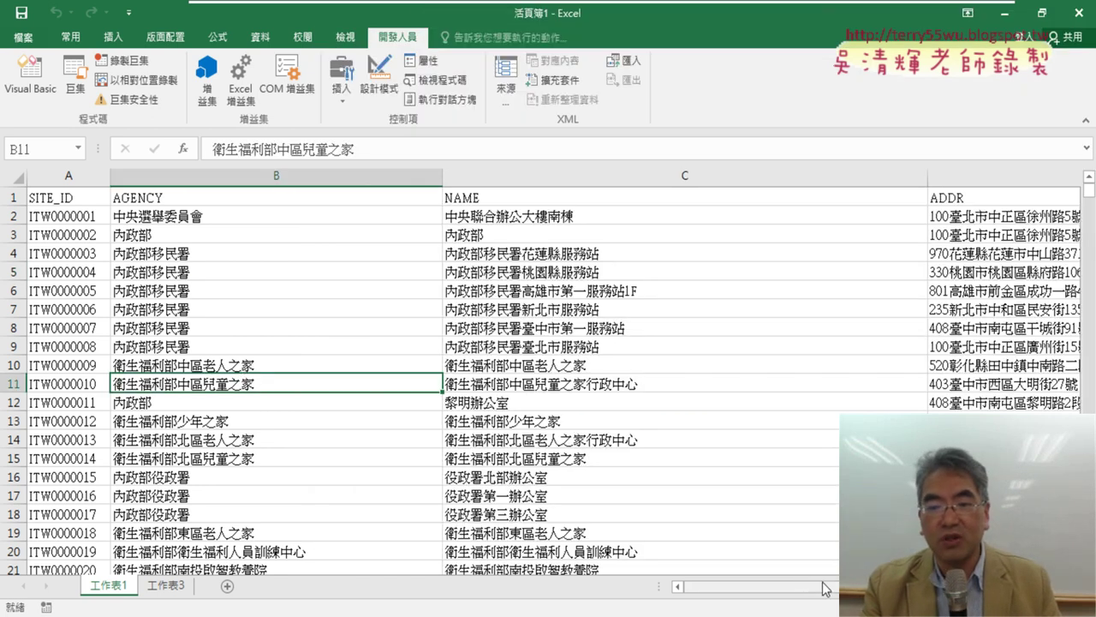
{"action": "left_click_drag", "start_coordinate": [753, 586], "coordinate": [865, 586]}
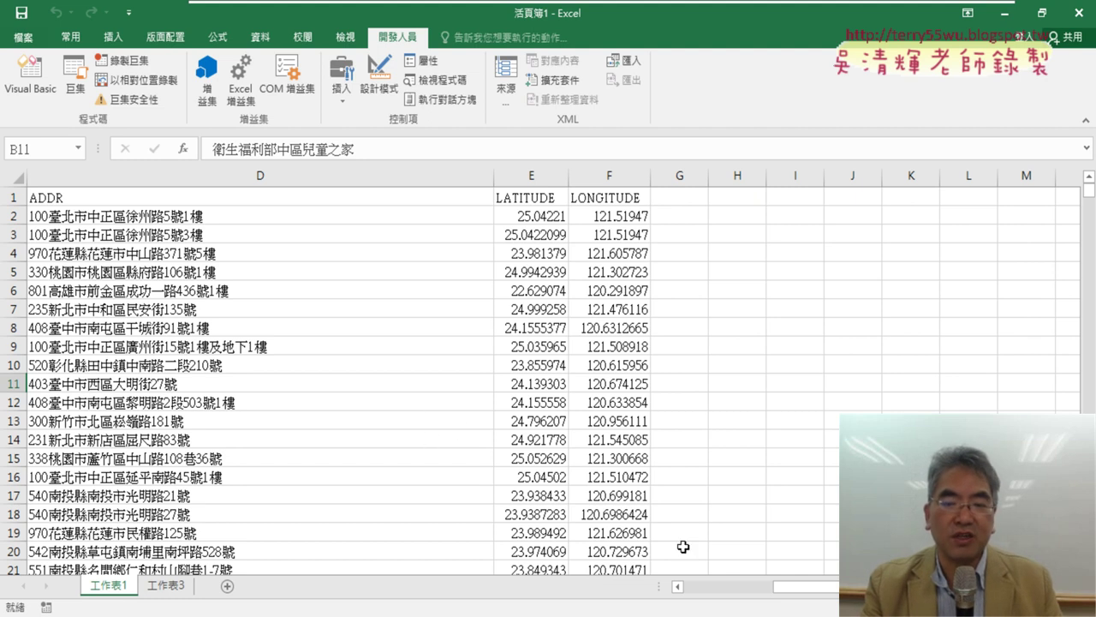
{"action": "mouse_move", "coordinate": [811, 590]}
{"action": "left_mouse_down"}
{"action": "mouse_move", "coordinate": [765, 596]}
{"action": "mouse_move", "coordinate": [810, 597]}
{"action": "left_mouse_up"}
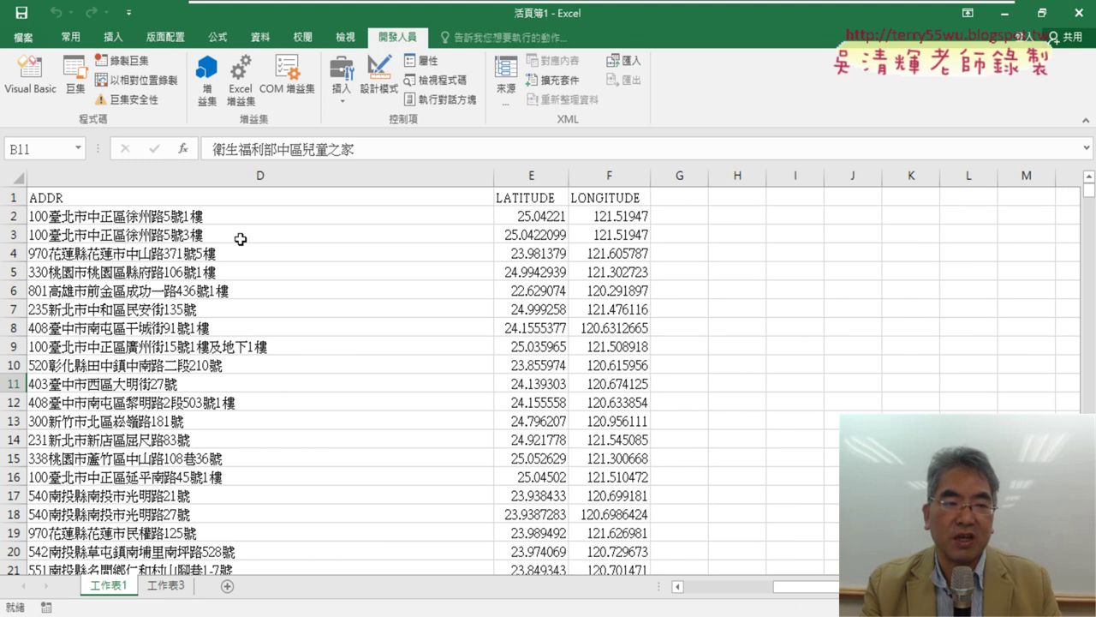
{"action": "left_click", "coordinate": [205, 175]}
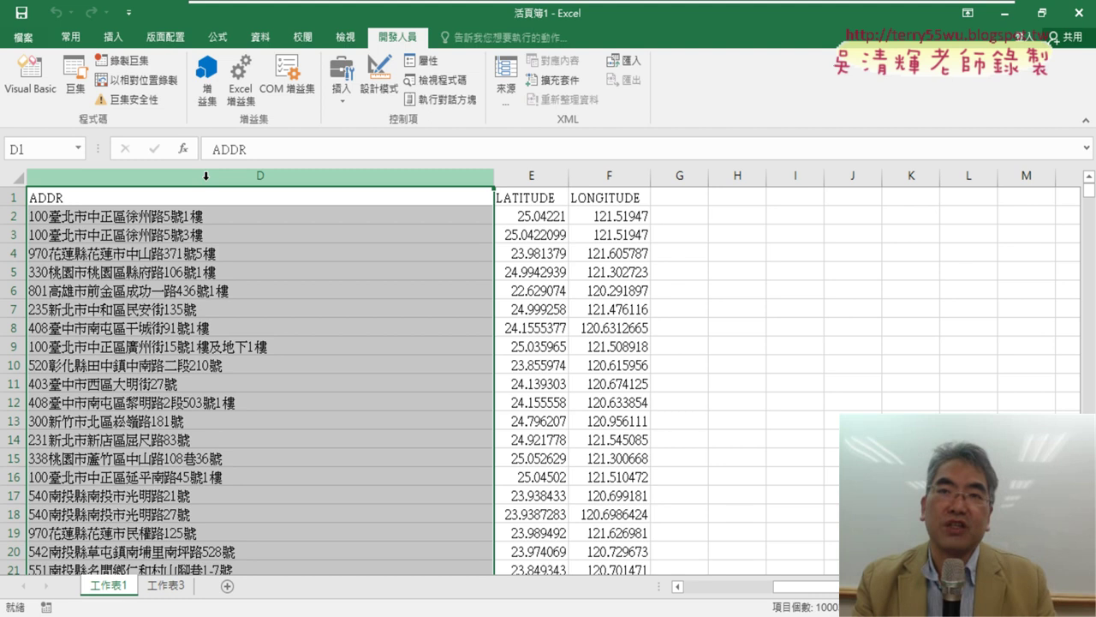
{"action": "left_click", "coordinate": [113, 37]}
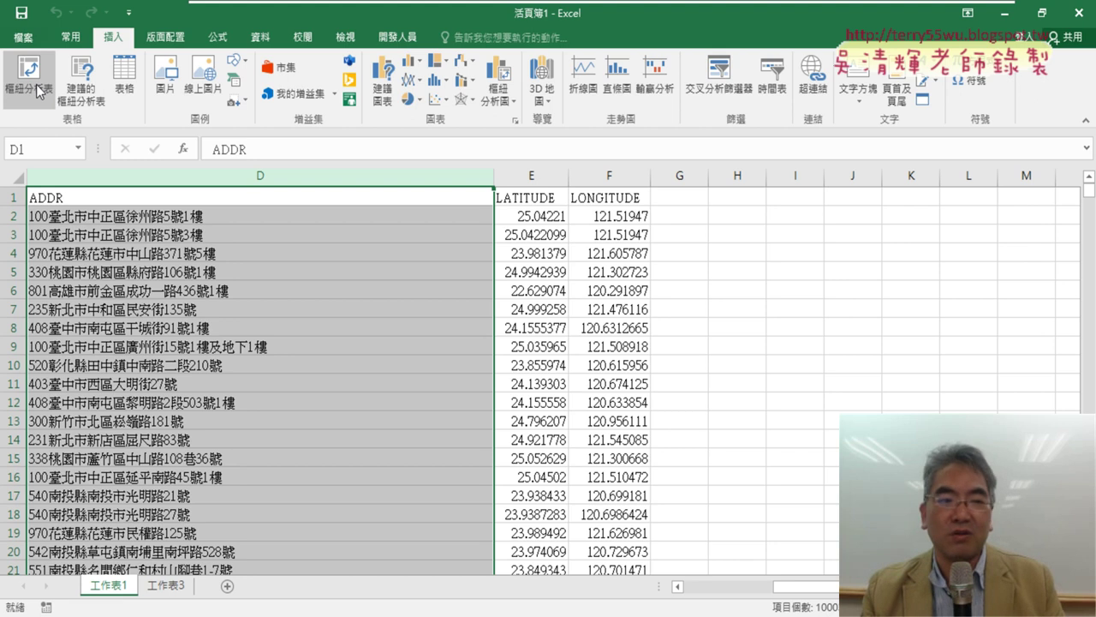
- Insert a blank column between ADDR and LATITUDE and narrow it
{"action": "left_click", "coordinate": [531, 174]}
{"action": "right_click", "coordinate": [531, 176]}
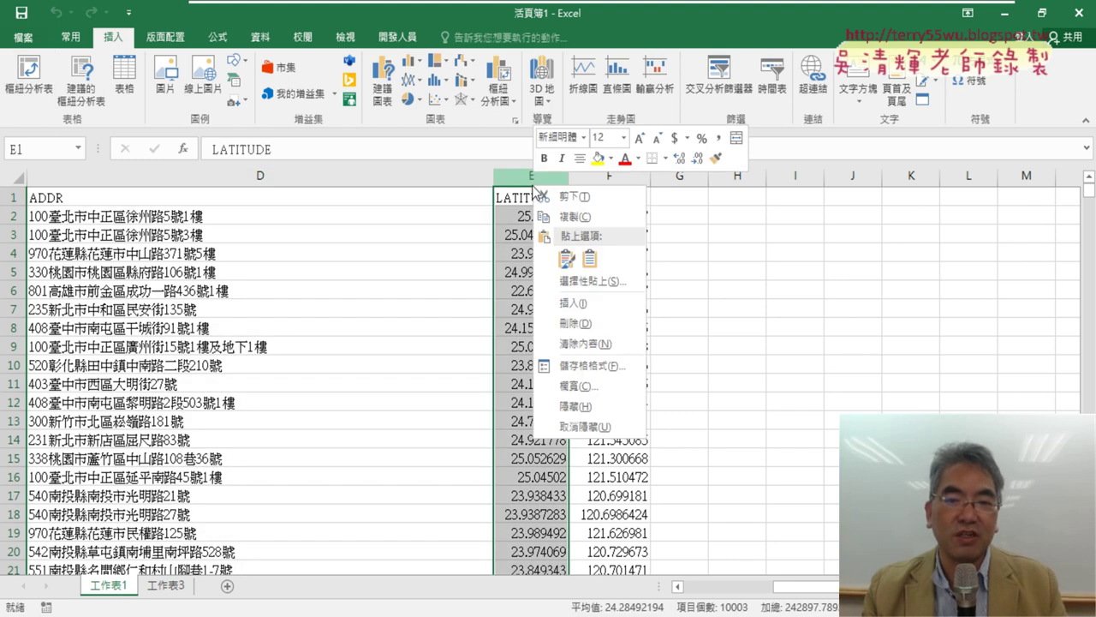
{"action": "left_click", "coordinate": [572, 302]}
{"action": "left_click", "coordinate": [854, 198]}
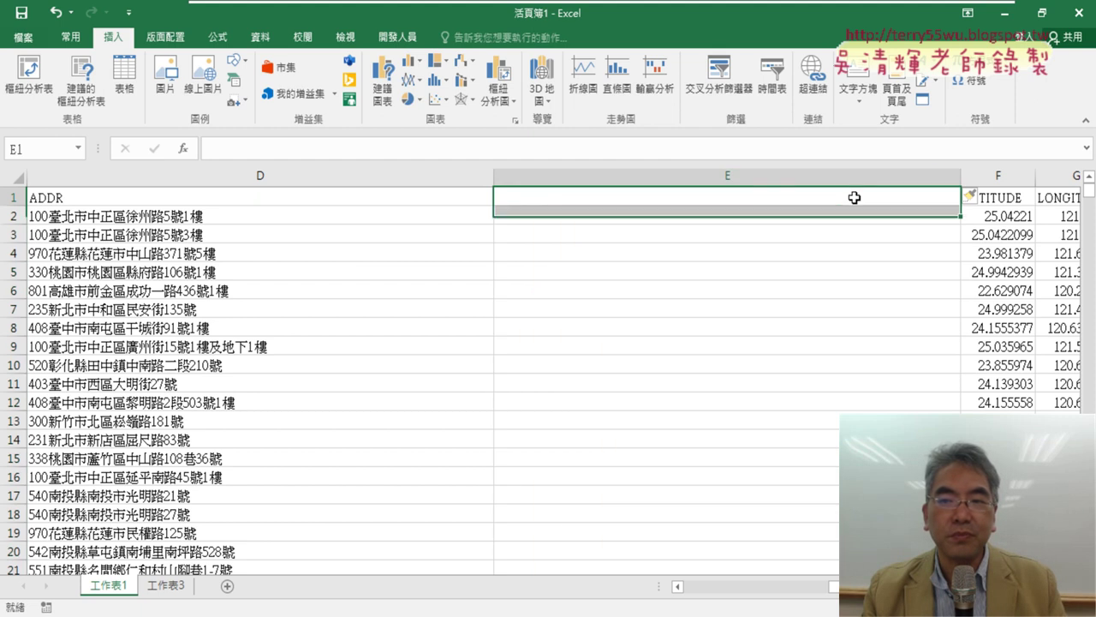
{"action": "left_click_drag", "start_coordinate": [961, 174], "coordinate": [592, 175]}
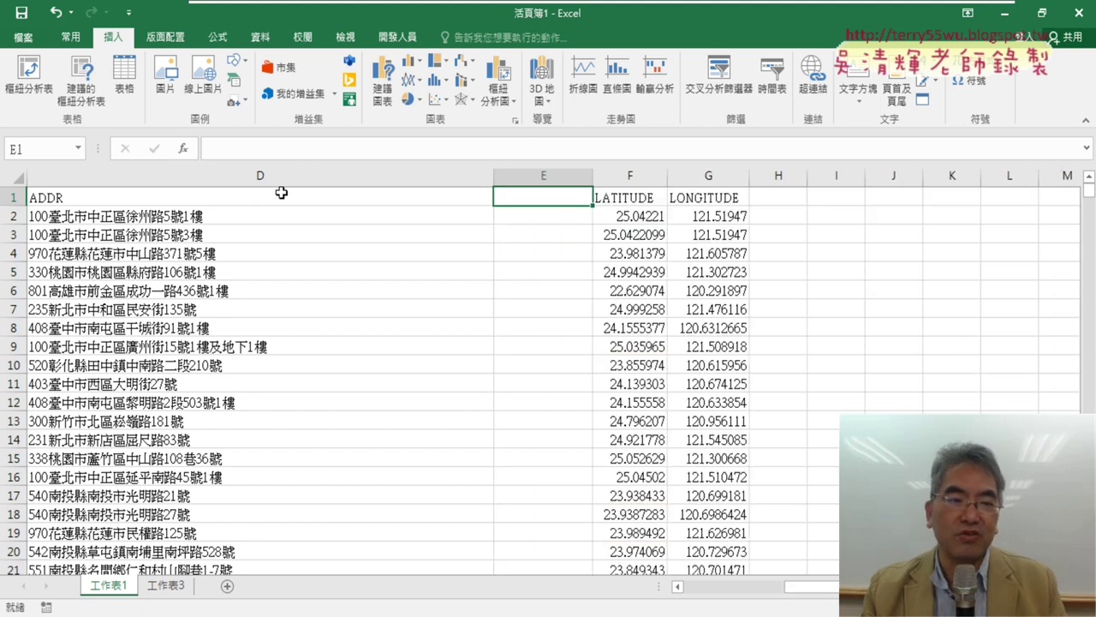
- Enter the header 縣市 in cell E1 of the new column
{"action": "double_click", "coordinate": [546, 199]}
{"action": "type", "text": "ㄒㄧ"}
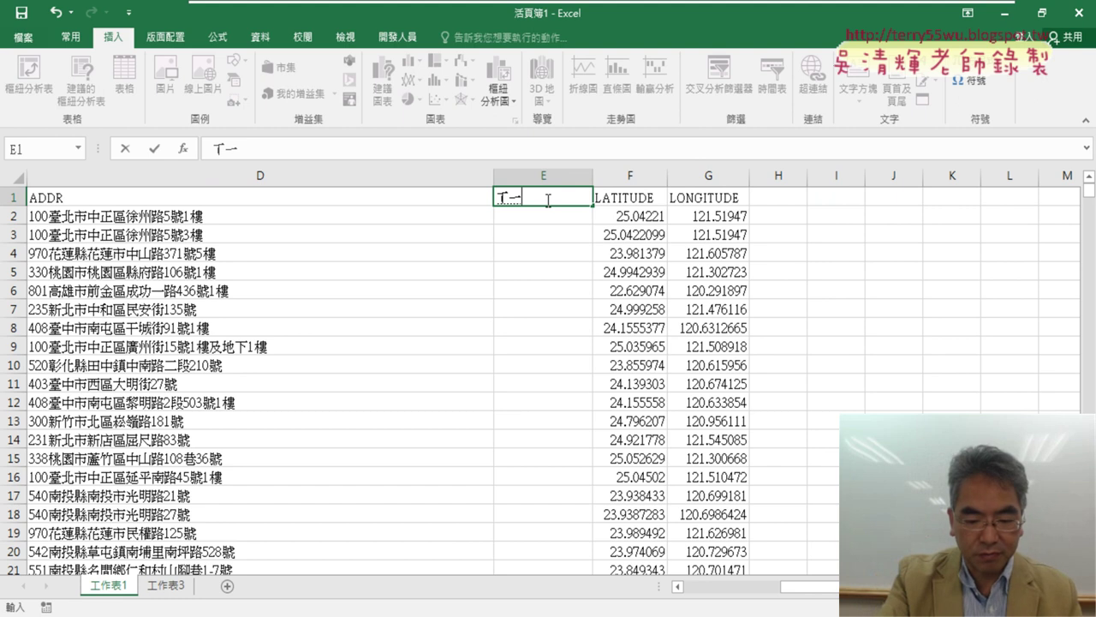
{"action": "type", "text": "ㄢˋㄕˋ"}
{"action": "key", "text": "Return"}
{"action": "key", "text": "Return"}
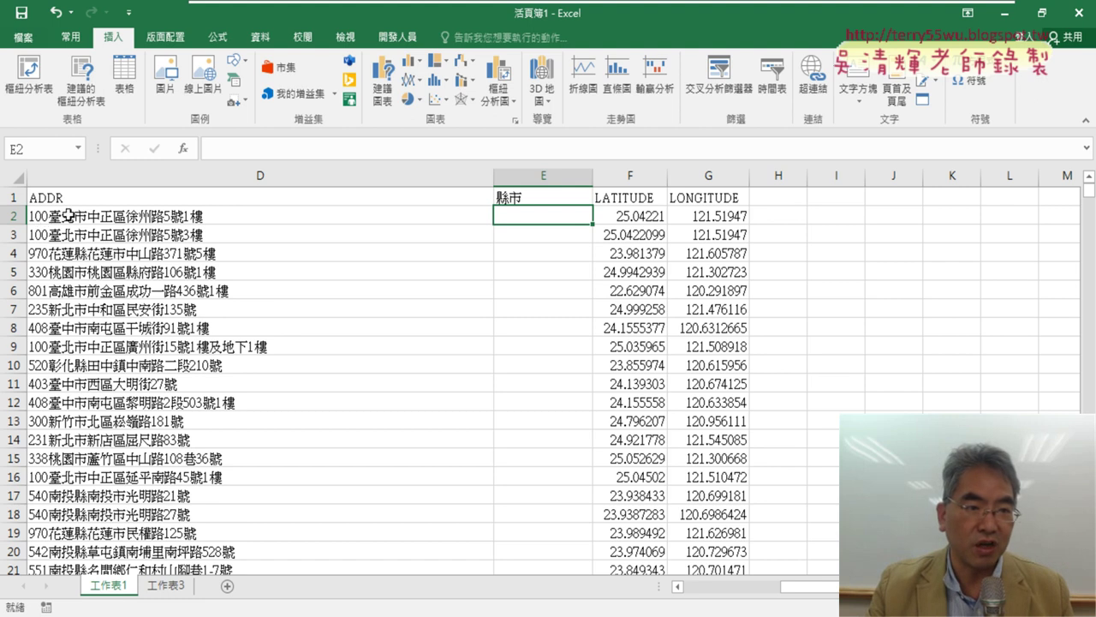
- Build a MID formula in E2 that extracts 3 characters from D2 starting at character 4
{"action": "type", "text": "="}
{"action": "left_click", "coordinate": [189, 152]}
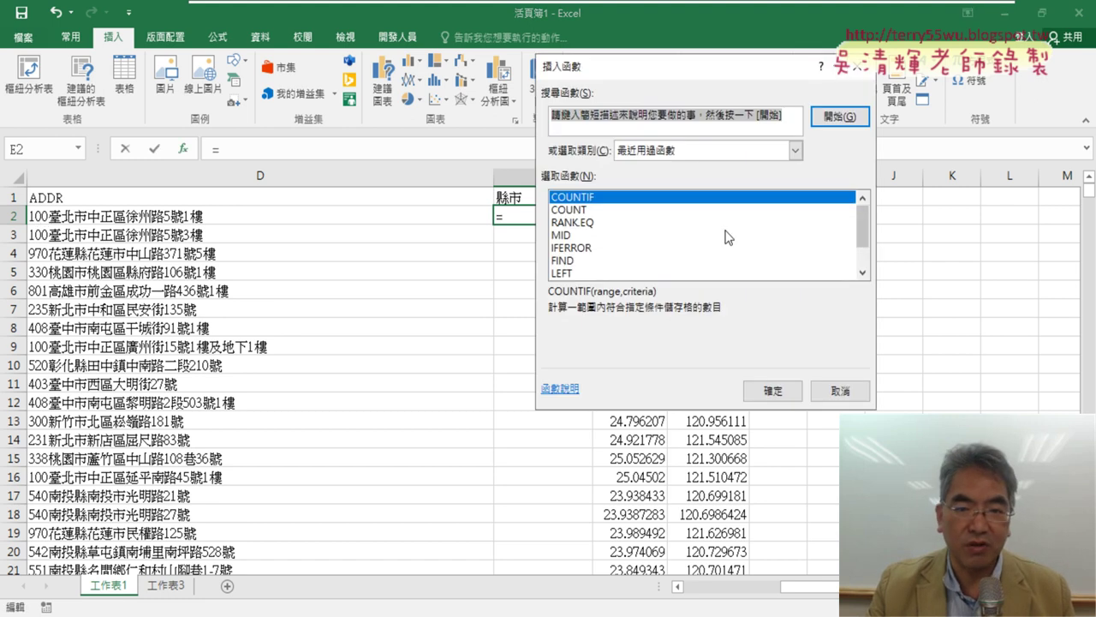
{"action": "double_click", "coordinate": [598, 238]}
{"action": "left_click", "coordinate": [158, 217]}
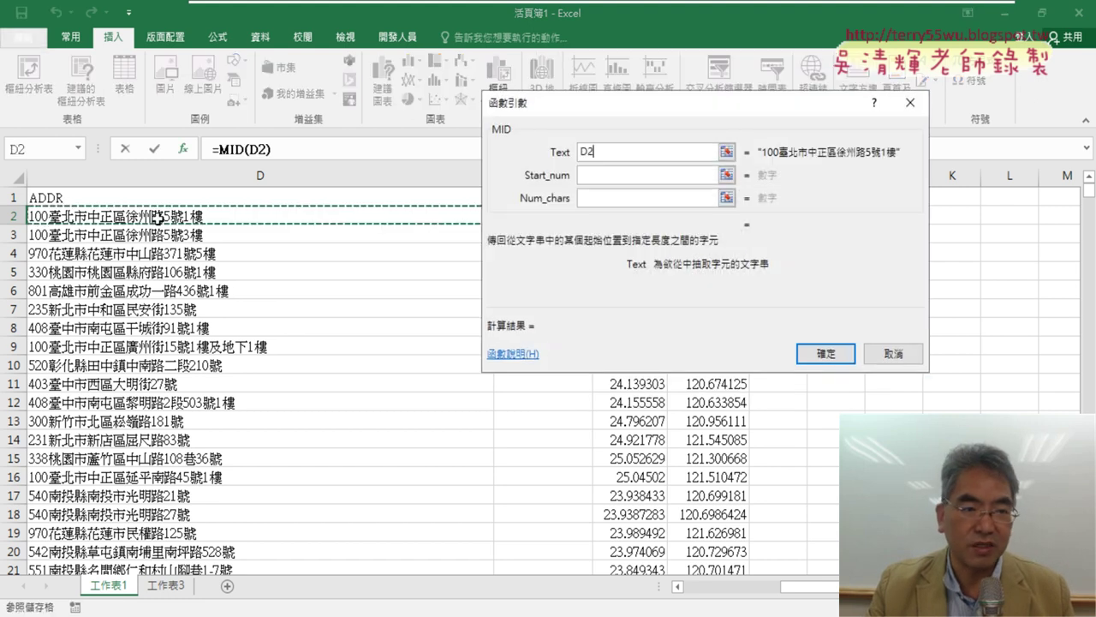
{"action": "left_click", "coordinate": [624, 180]}
{"action": "type", "text": "4"}
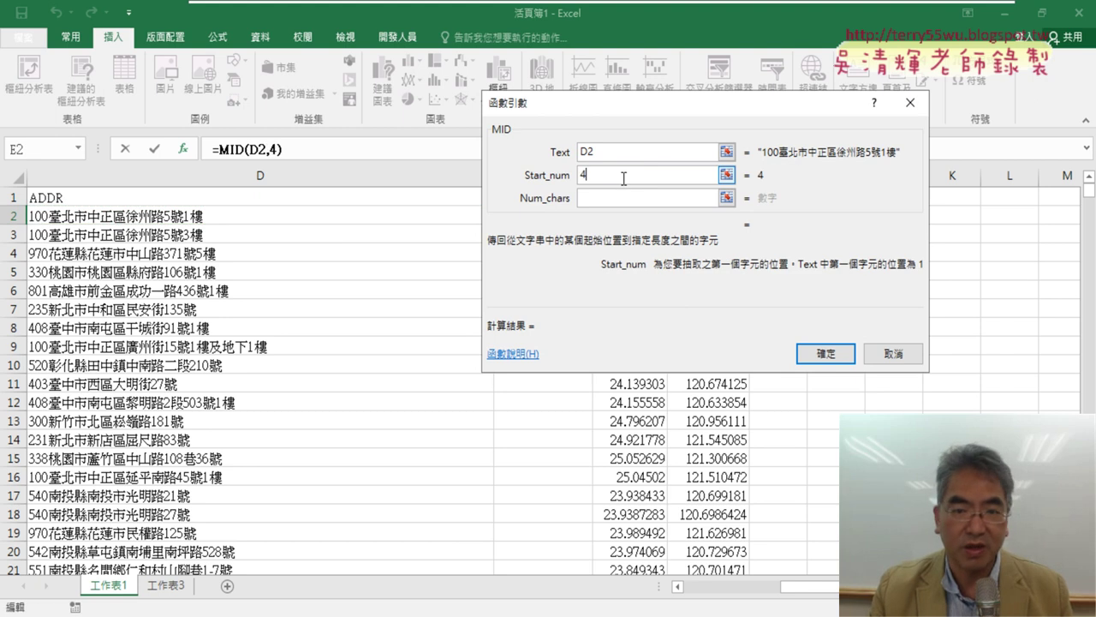
{"action": "key", "text": "Tab"}
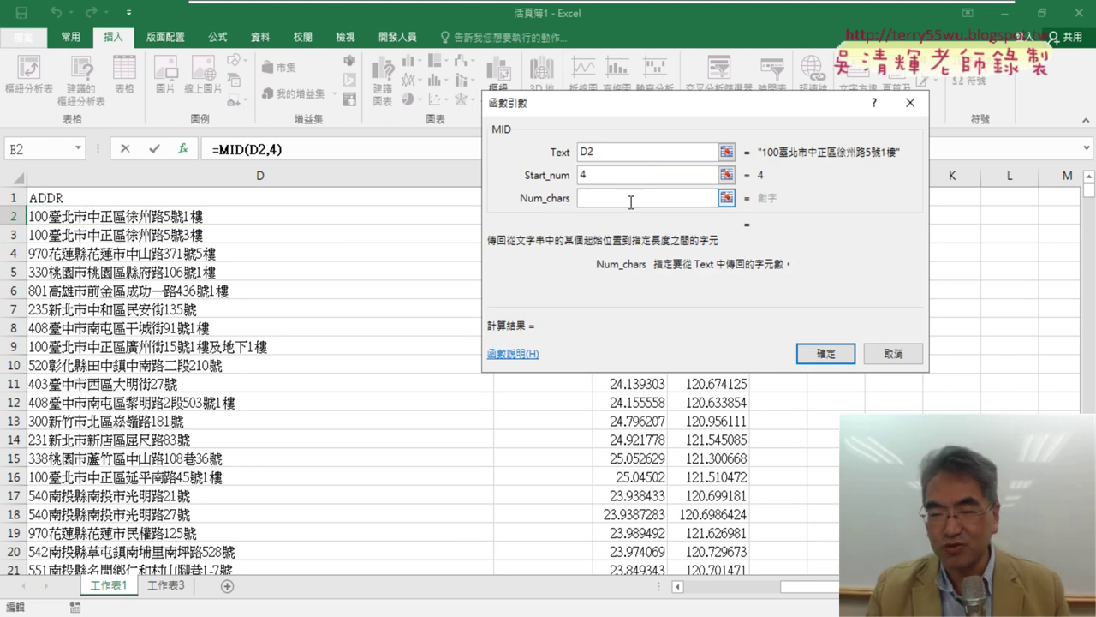
{"action": "type", "text": "3"}
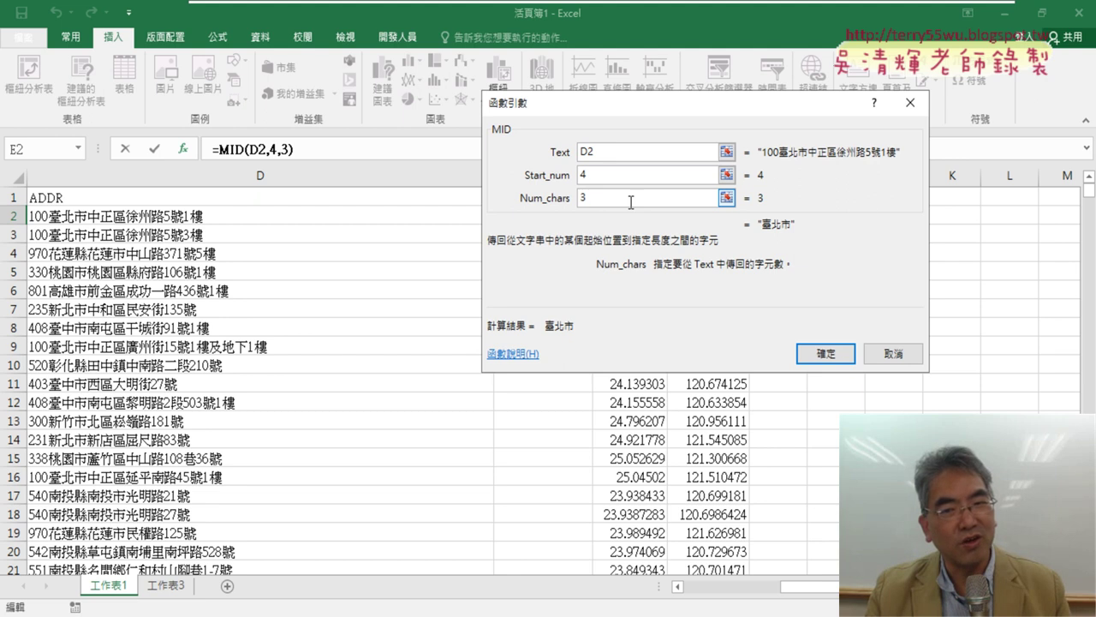
{"action": "left_click", "coordinate": [821, 351]}
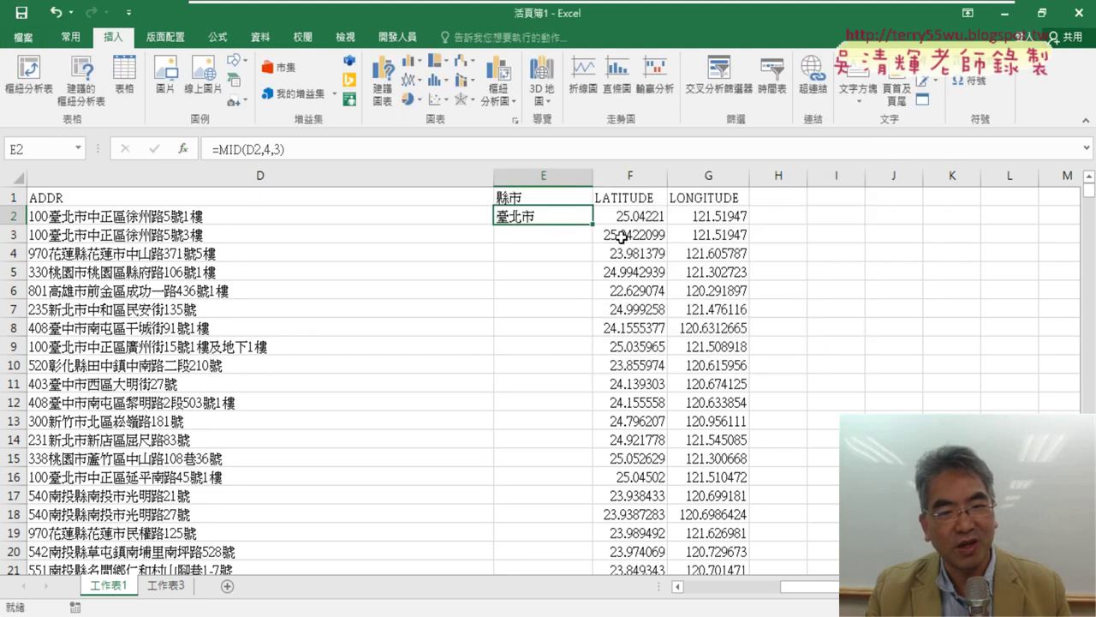
- Fill the MID formula from E2 down the whole 縣市 column and check the extracted names
{"action": "double_click", "coordinate": [592, 224]}
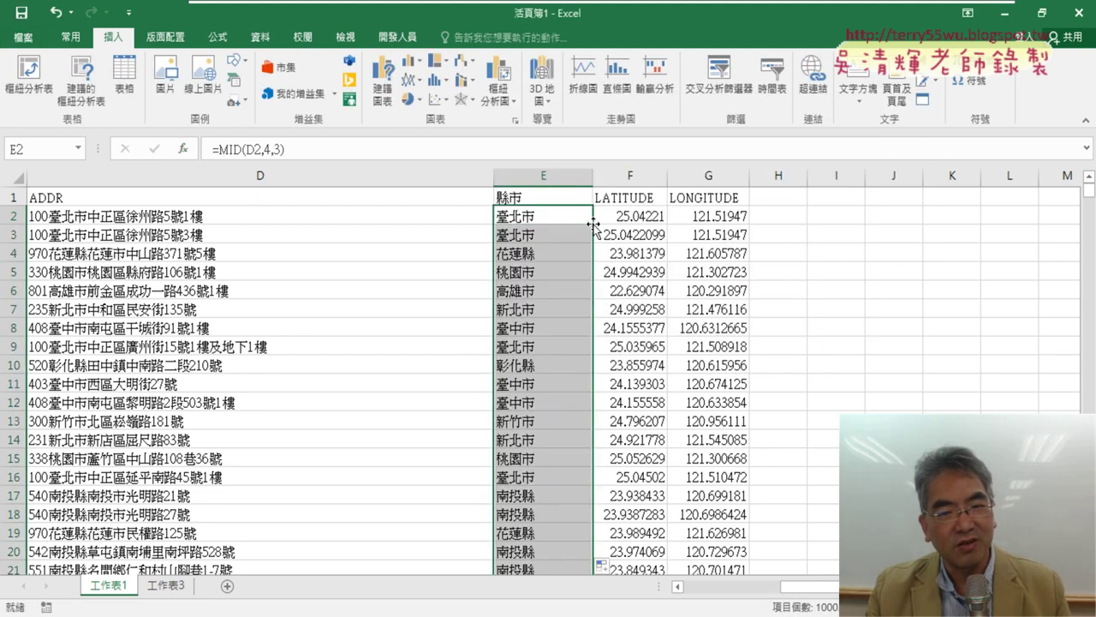
{"action": "scroll", "coordinate": [541, 226], "scroll_direction": "down", "scroll_amount": 20}
{"action": "scroll", "coordinate": [542, 228], "scroll_direction": "up", "scroll_amount": 5}
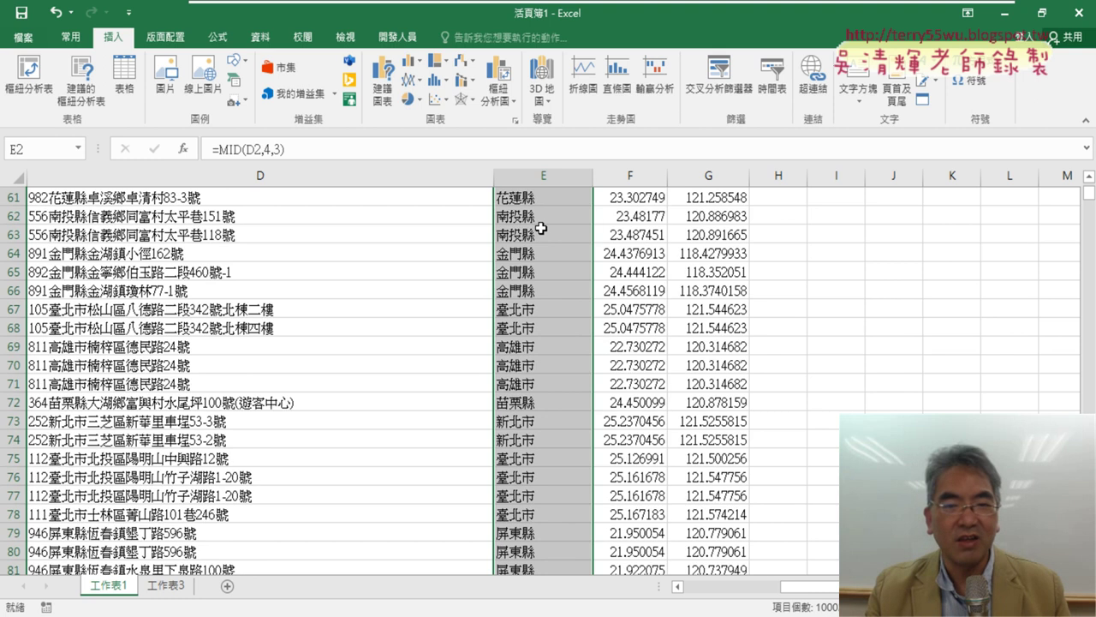
{"action": "scroll", "coordinate": [542, 229], "scroll_direction": "up", "scroll_amount": 20}
- Create a PivotTable on a new worksheet from the 工作表1 data range $A$1:$G$10003
{"action": "left_click", "coordinate": [540, 196]}
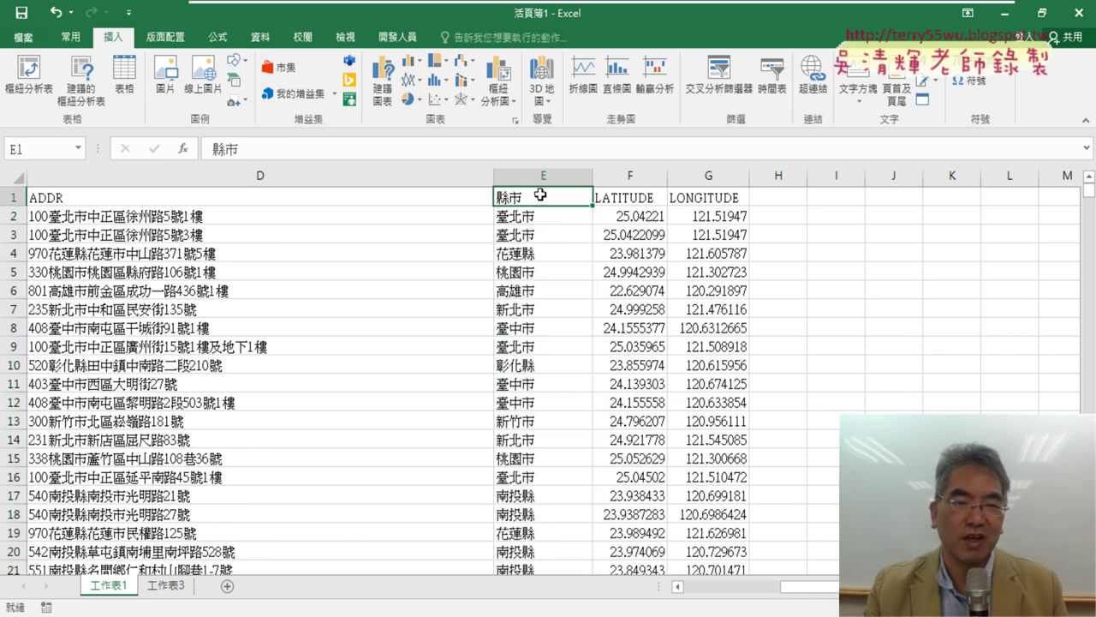
{"action": "left_click", "coordinate": [39, 86]}
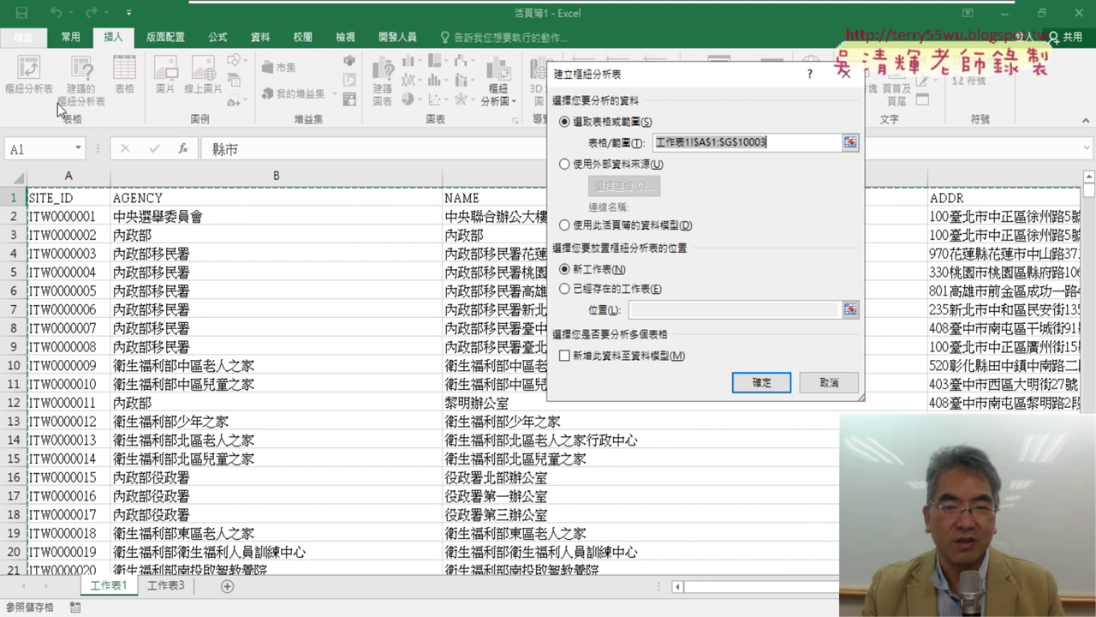
{"action": "left_click", "coordinate": [761, 381]}
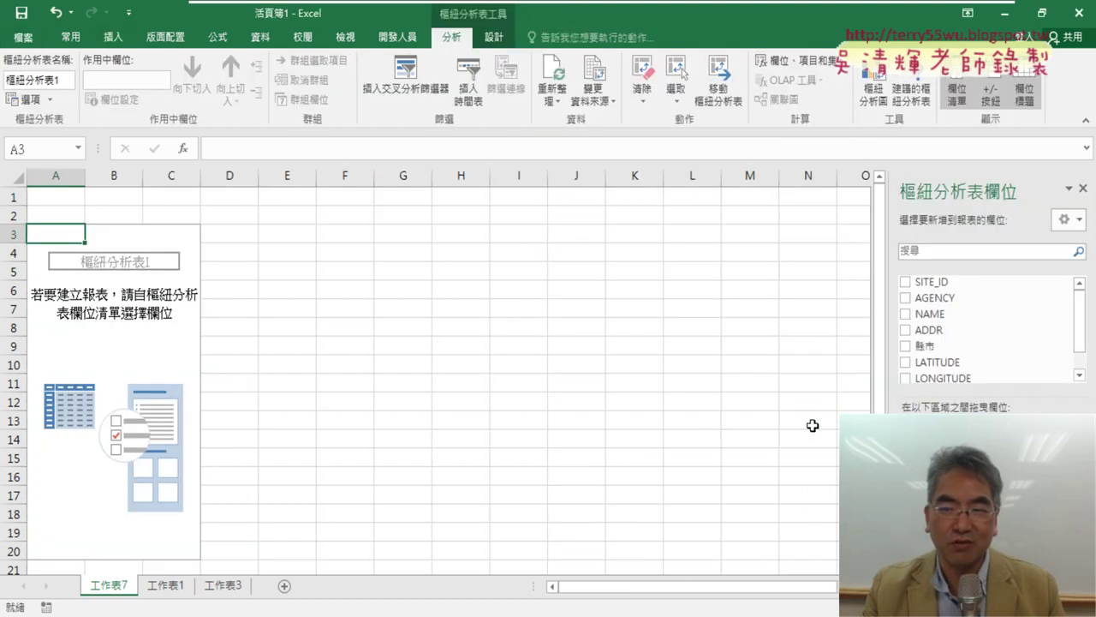
- Add 縣市 to the PivotTable as the row labels and also as a count in the values area
{"action": "scroll", "coordinate": [938, 343], "scroll_direction": "down", "scroll_amount": 1}
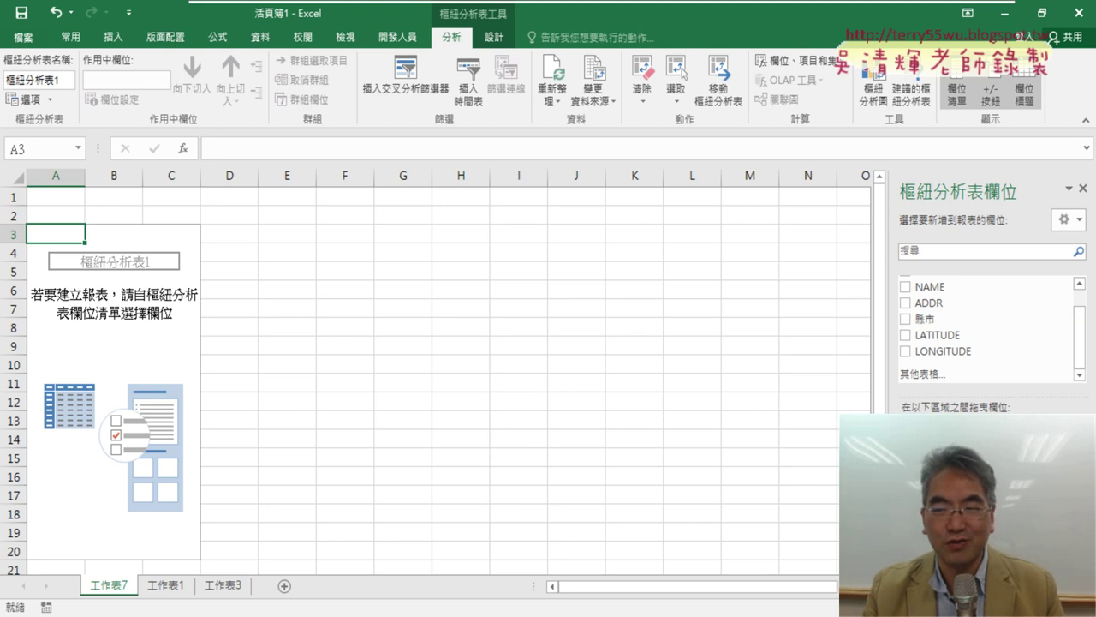
{"action": "left_click", "coordinate": [905, 318]}
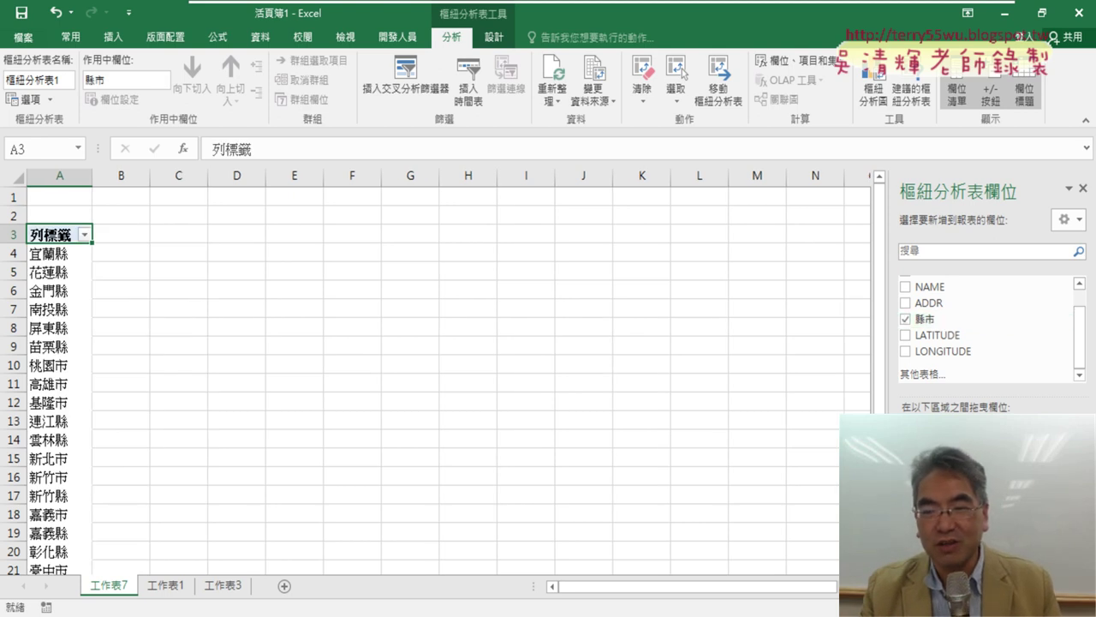
{"action": "left_click_drag", "start_coordinate": [929, 319], "coordinate": [1027, 548]}
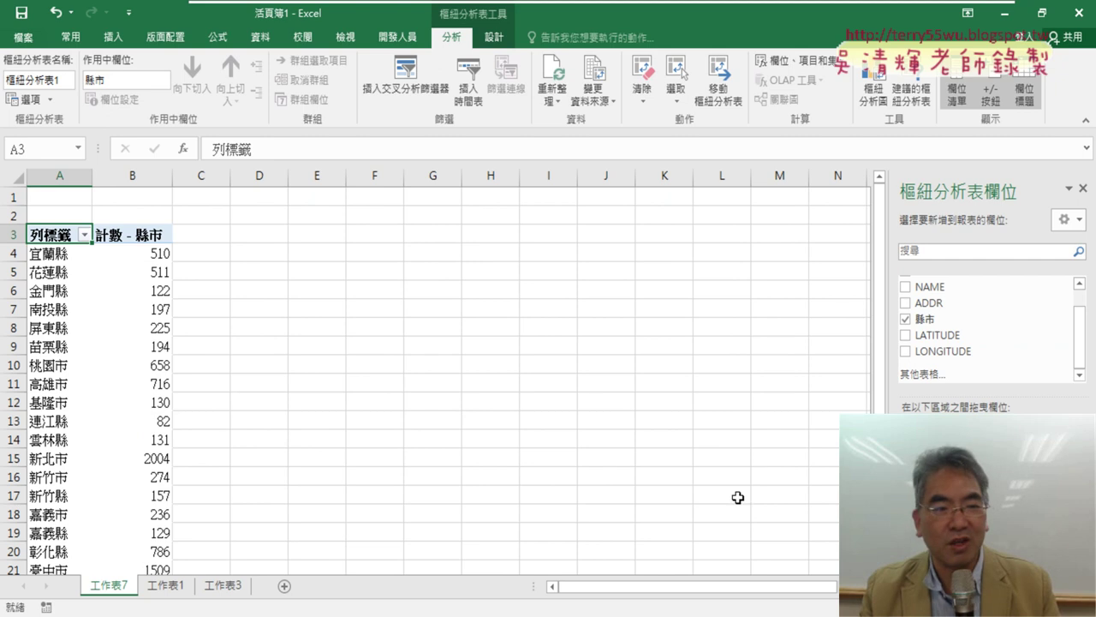
- Sort the PivotTable's 縣市 counts from largest to smallest
{"action": "left_click", "coordinate": [161, 254]}
{"action": "left_click", "coordinate": [260, 37]}
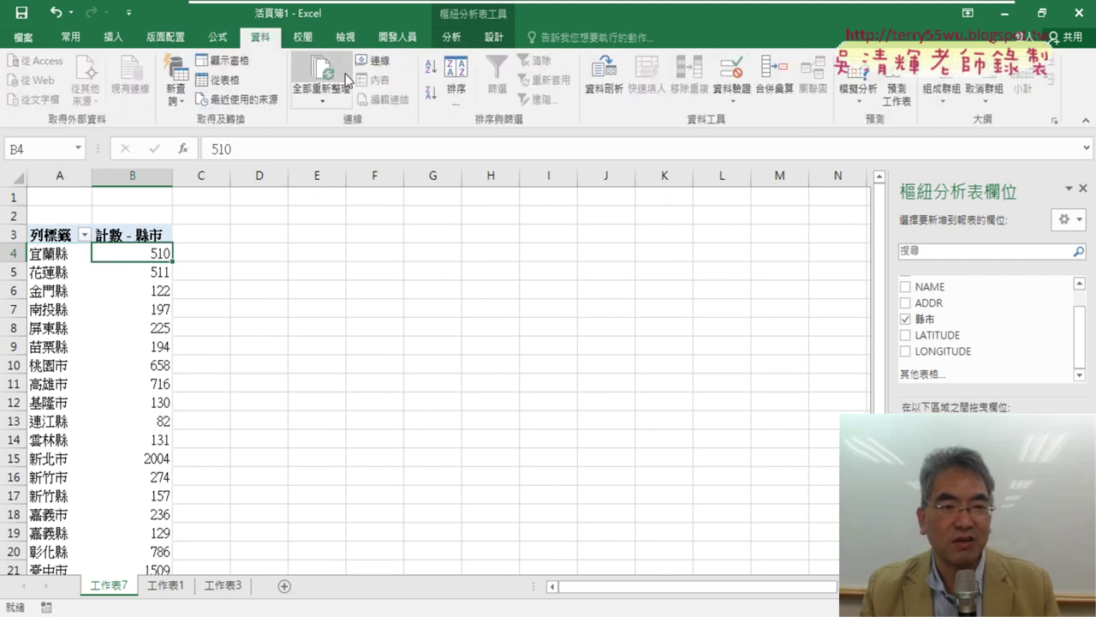
{"action": "left_click", "coordinate": [432, 95]}
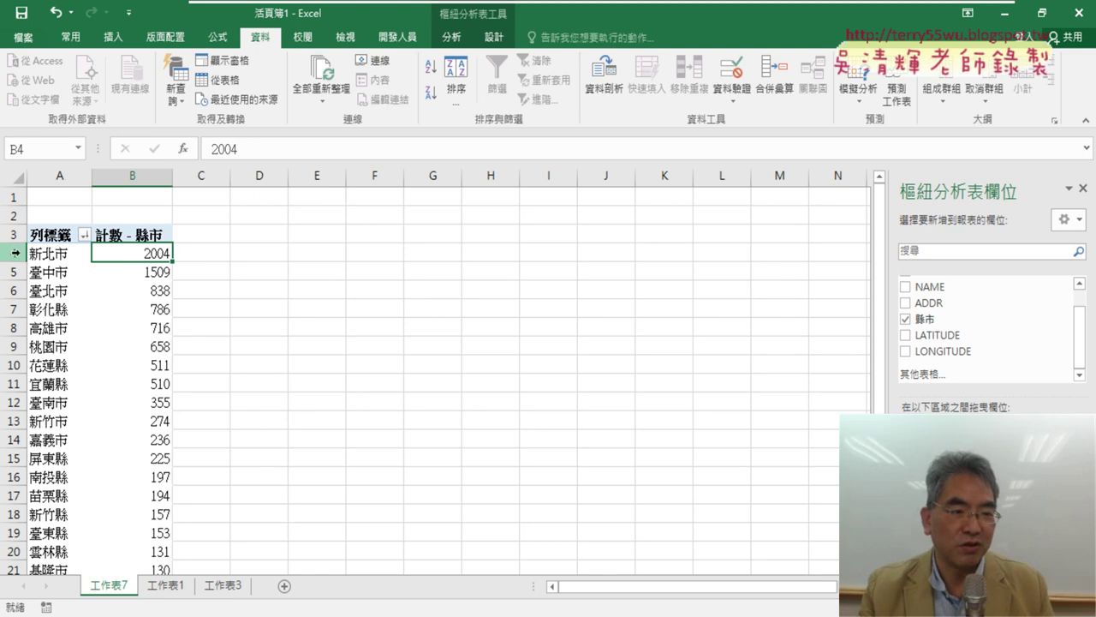
- Highlight the rows from 新北市 to 彰化縣 and the 花蓮縣 and 宜蘭縣 rows to examine the sorted counts
{"action": "left_click_drag", "start_coordinate": [13, 251], "coordinate": [13, 309]}
{"action": "left_click", "coordinate": [13, 309]}
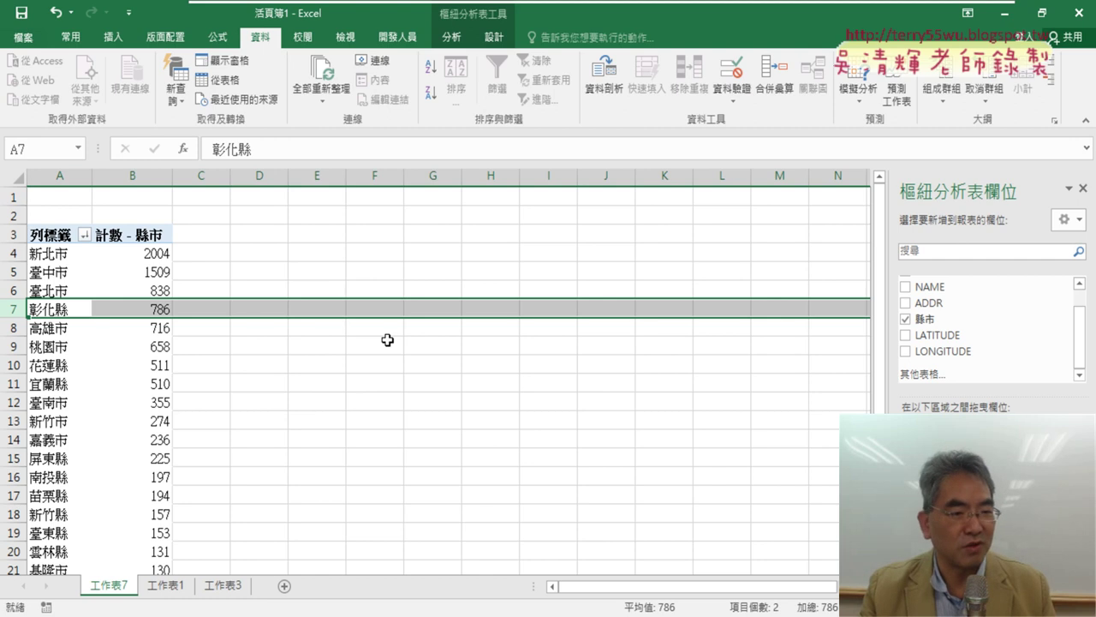
{"action": "left_click", "coordinate": [12, 366]}
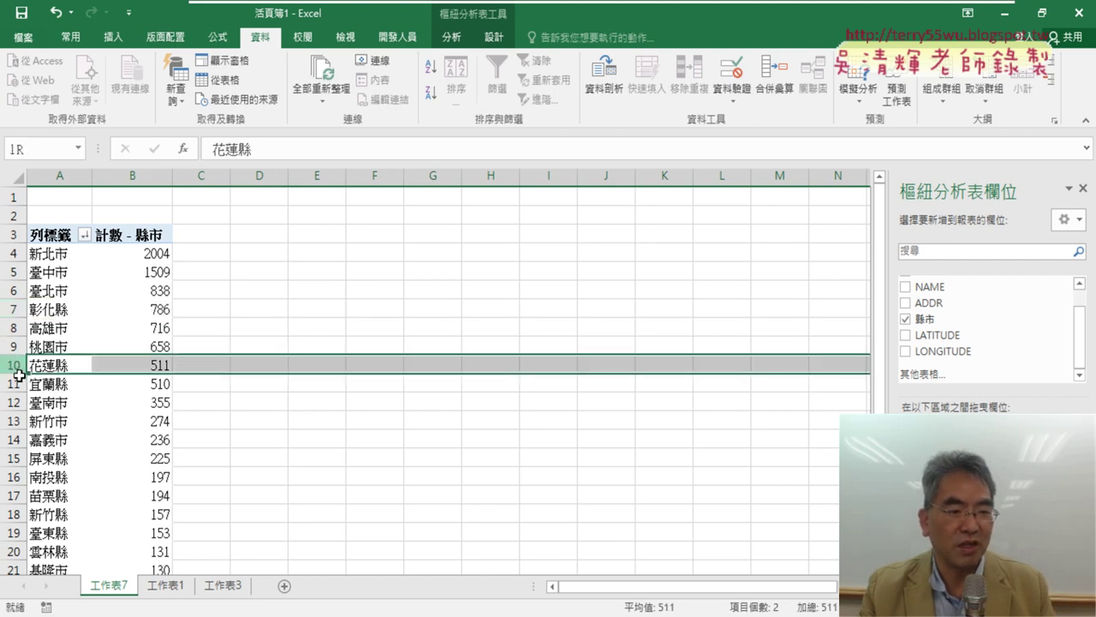
{"action": "mouse_move", "coordinate": [17, 374]}
{"action": "left_mouse_down"}
{"action": "mouse_move", "coordinate": [20, 396]}
{"action": "mouse_move", "coordinate": [22, 385]}
{"action": "left_mouse_up"}
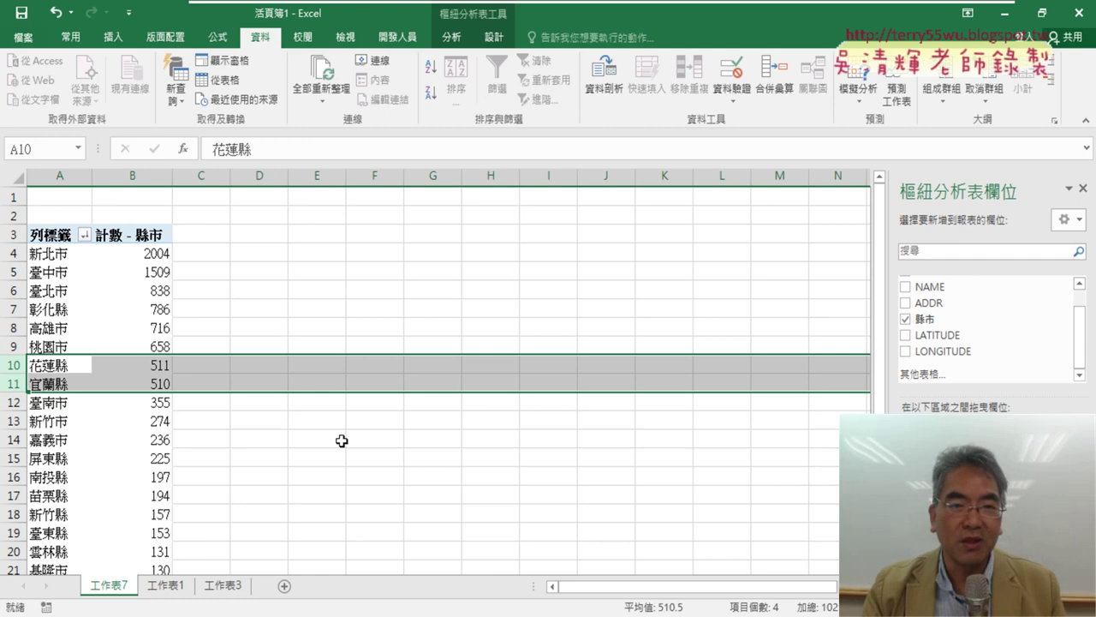
- Go to 工作表1 and select the LATITUDE and LONGITUDE columns F:G
{"action": "left_click", "coordinate": [170, 593]}
{"action": "left_click", "coordinate": [535, 283]}
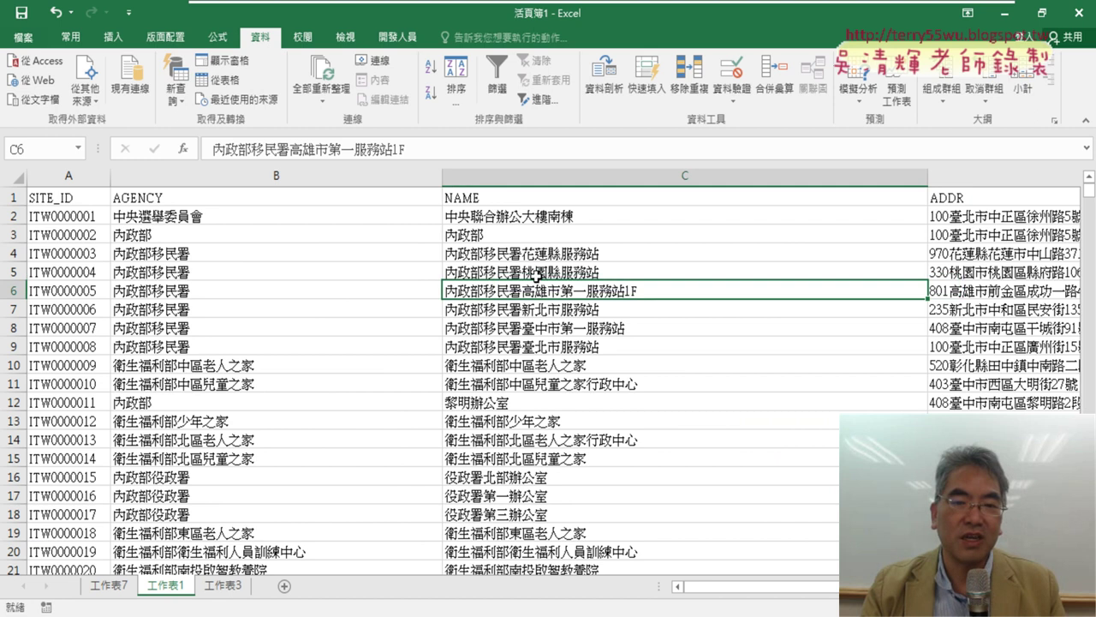
{"action": "left_click_drag", "start_coordinate": [753, 587], "coordinate": [882, 586]}
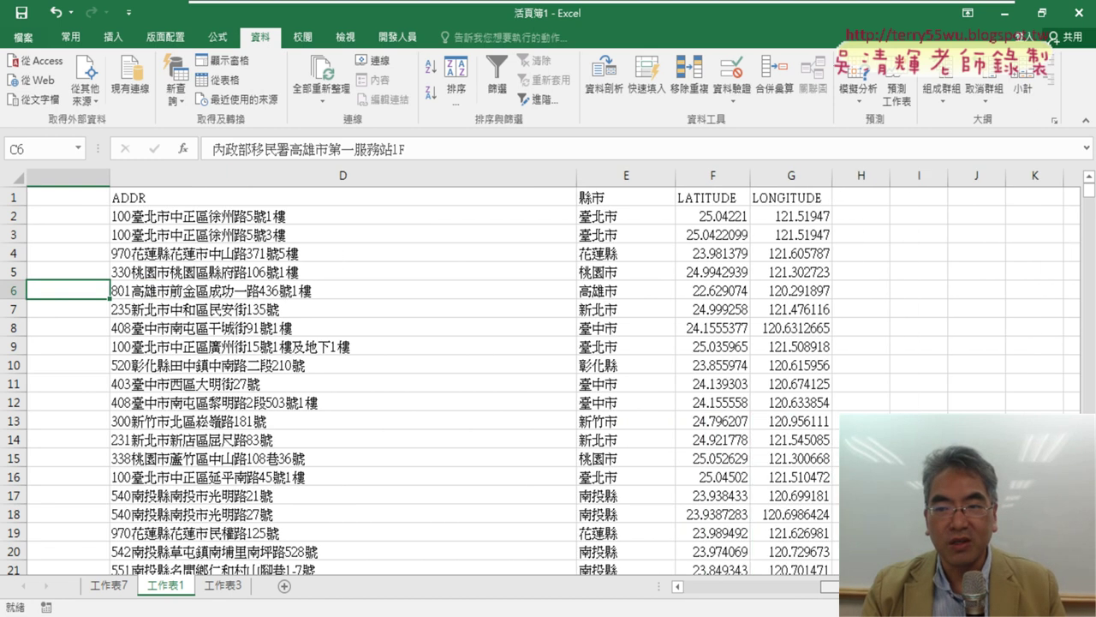
{"action": "left_click", "coordinate": [623, 175]}
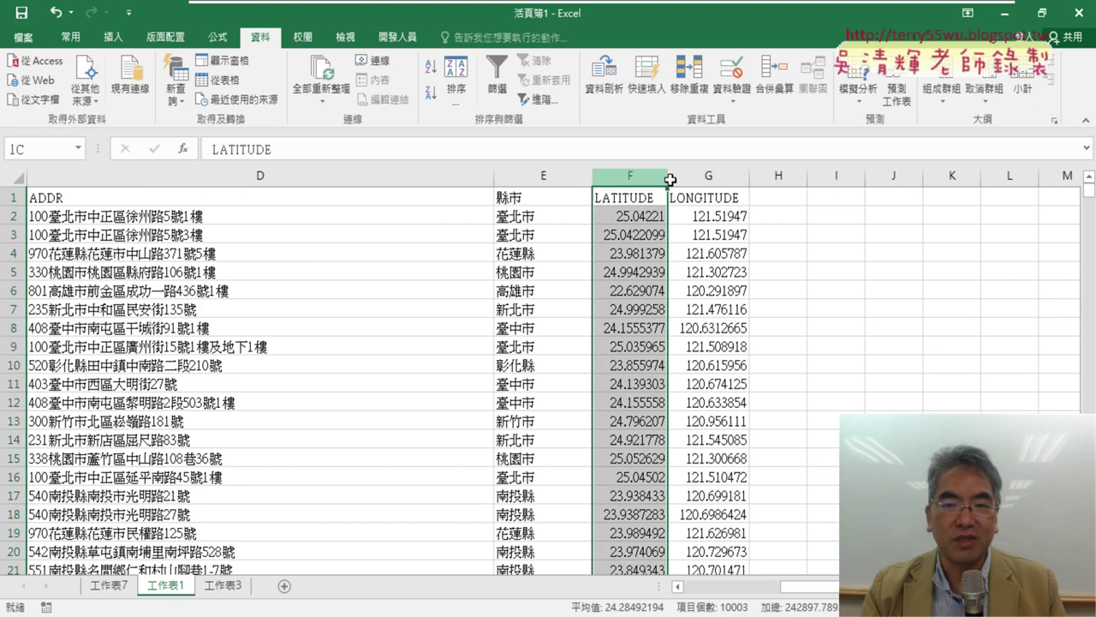
{"action": "left_click_drag", "start_coordinate": [671, 179], "coordinate": [689, 177]}
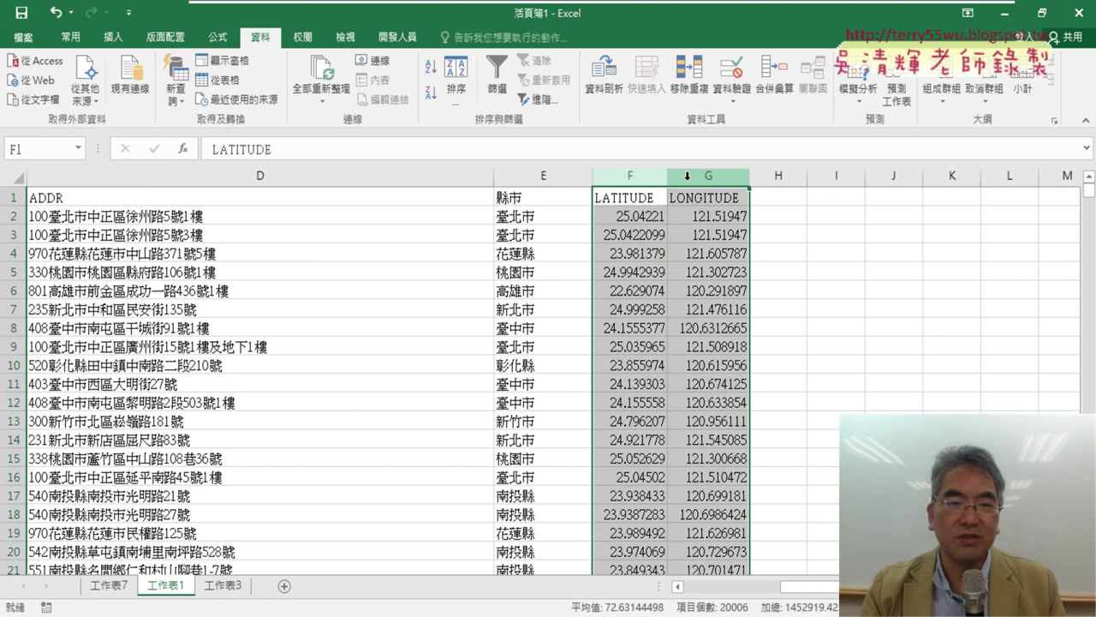
- Locate the 3D Map (3D 地圖) command and review the latitude and longitude columns it would plot
{"action": "left_click", "coordinate": [115, 38]}
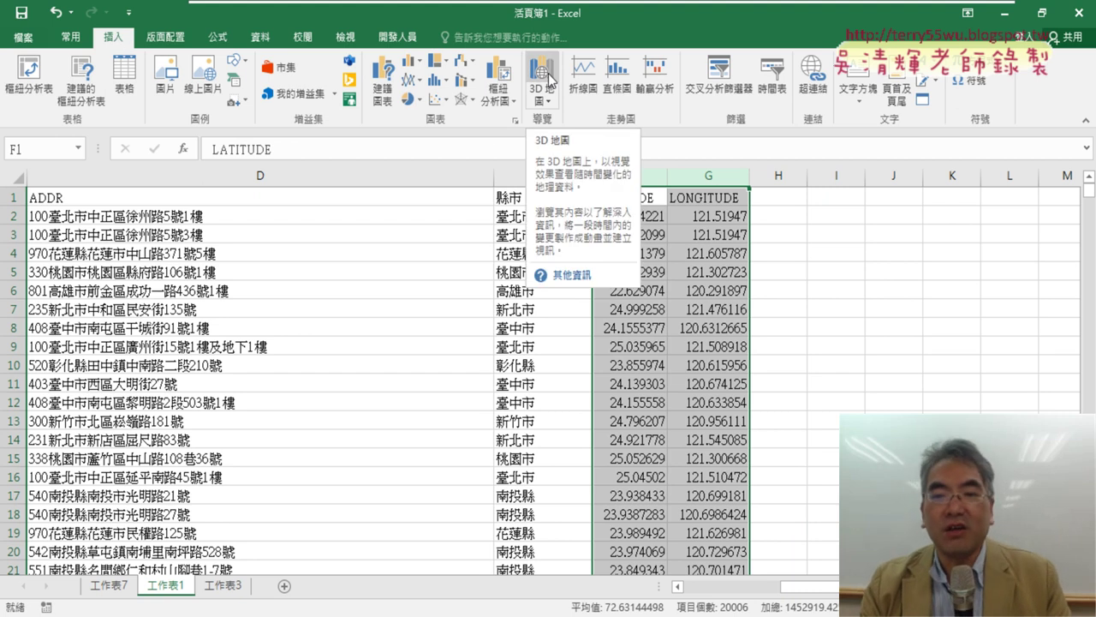
{"action": "left_click", "coordinate": [659, 256]}
{"action": "left_click", "coordinate": [637, 178]}
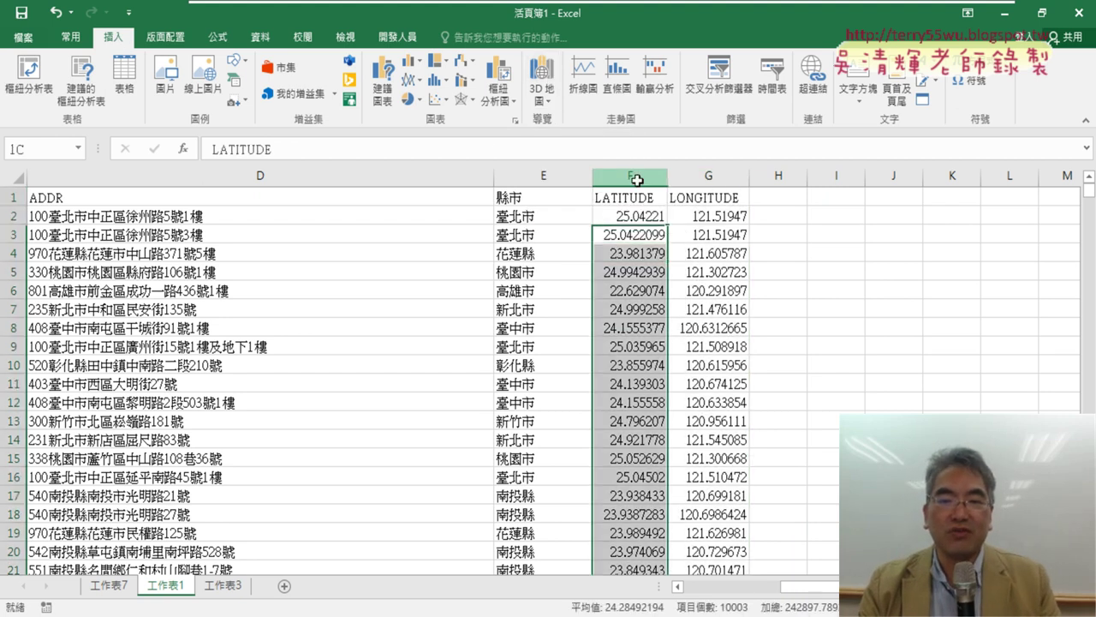
{"action": "left_click_drag", "start_coordinate": [636, 179], "coordinate": [710, 179]}
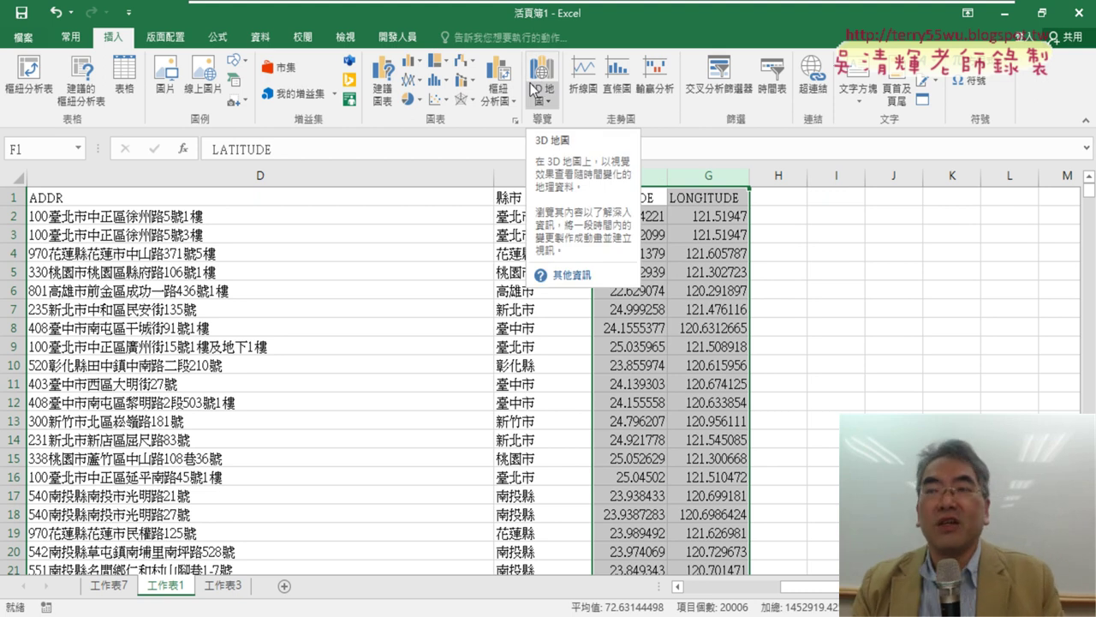
{"action": "left_click", "coordinate": [673, 292]}
{"action": "left_click", "coordinate": [630, 174]}
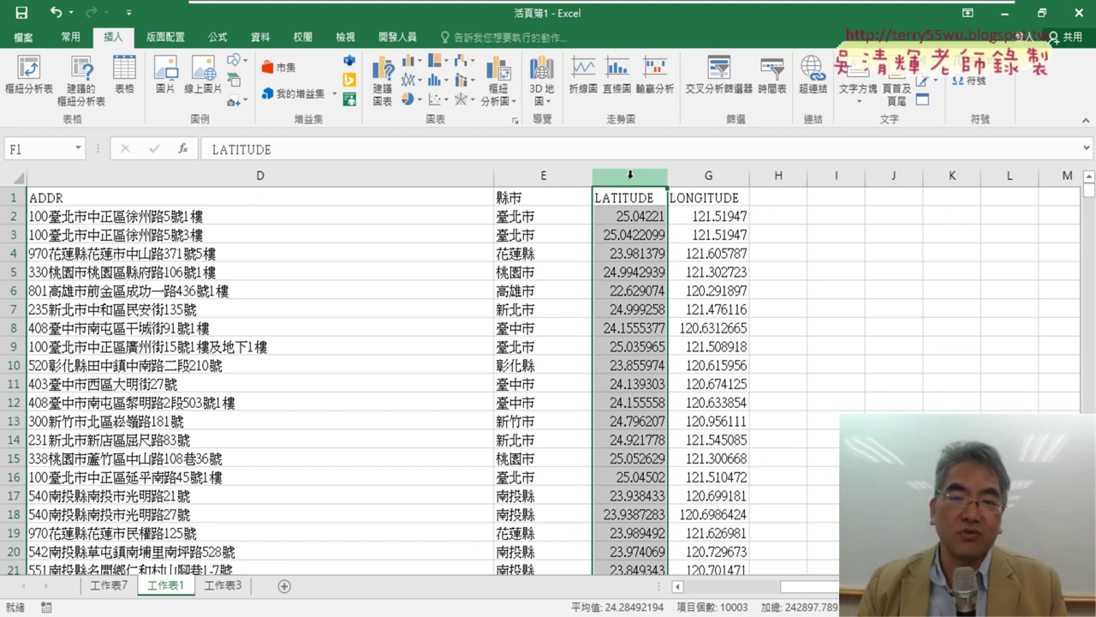
- Try to open a 3D Map from cell F4 in the LATITUDE column, and reselect columns F:G after dismissing the messages
{"action": "left_click", "coordinate": [644, 254]}
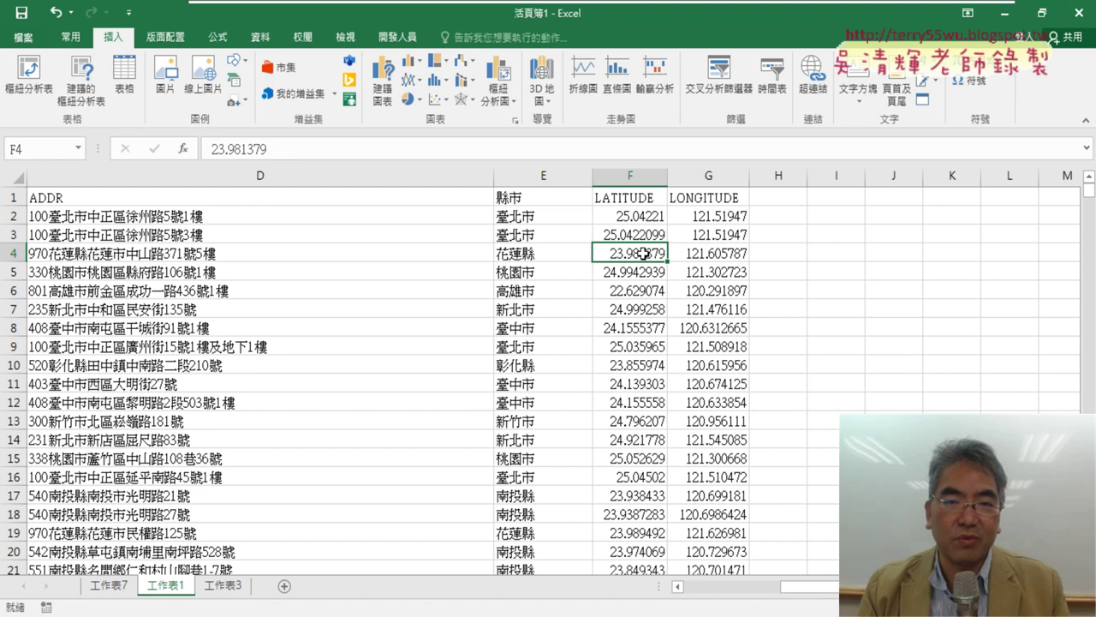
{"action": "left_click", "coordinate": [538, 75]}
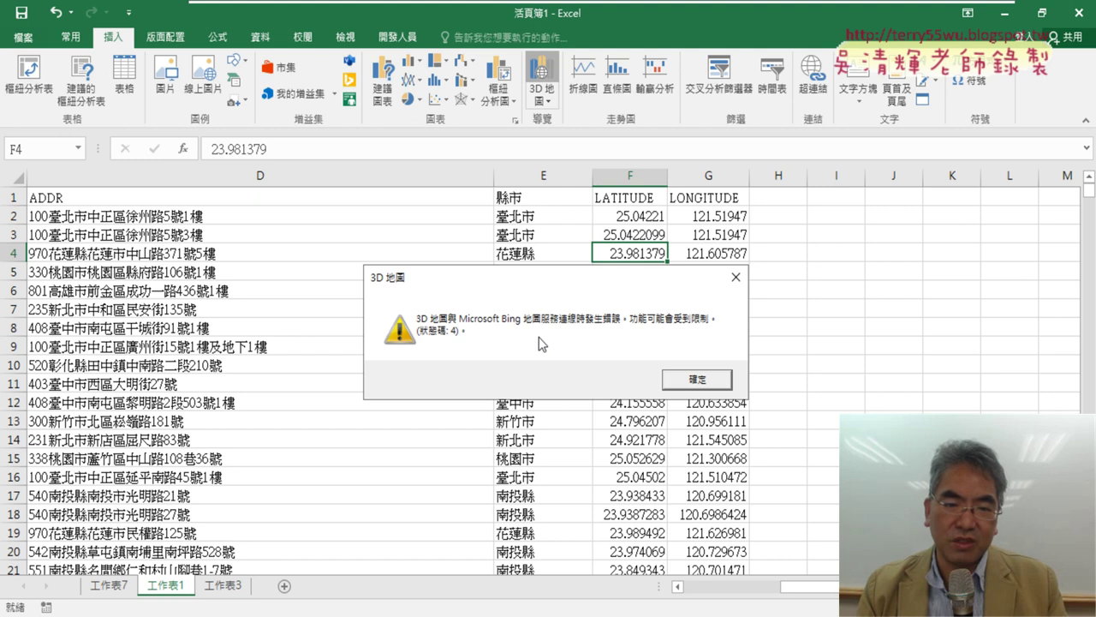
{"action": "left_click", "coordinate": [698, 377]}
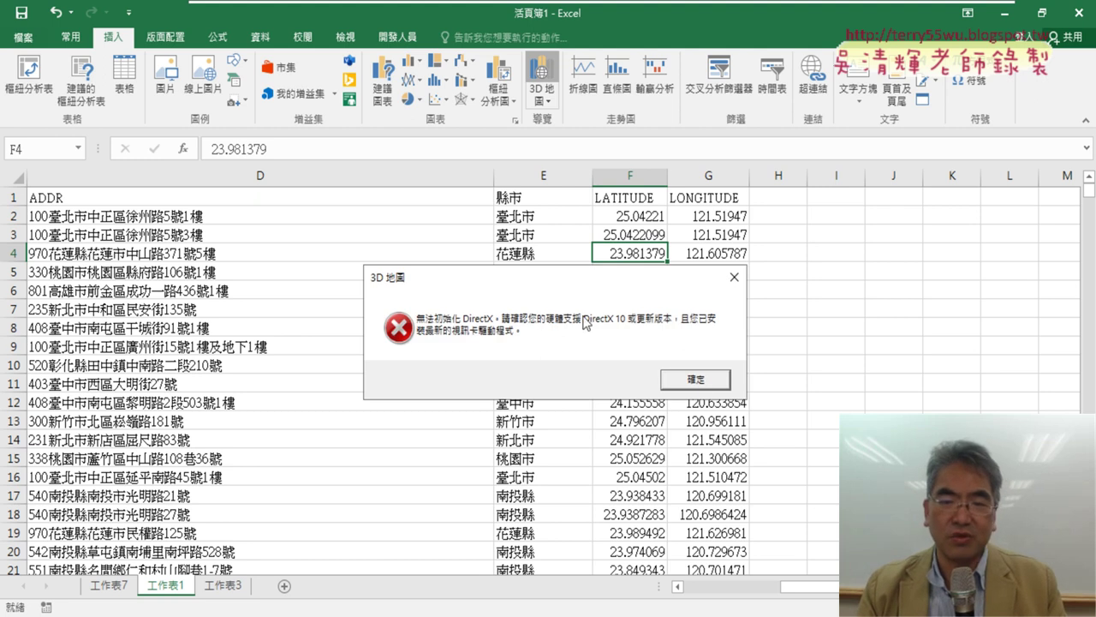
{"action": "left_click", "coordinate": [704, 378]}
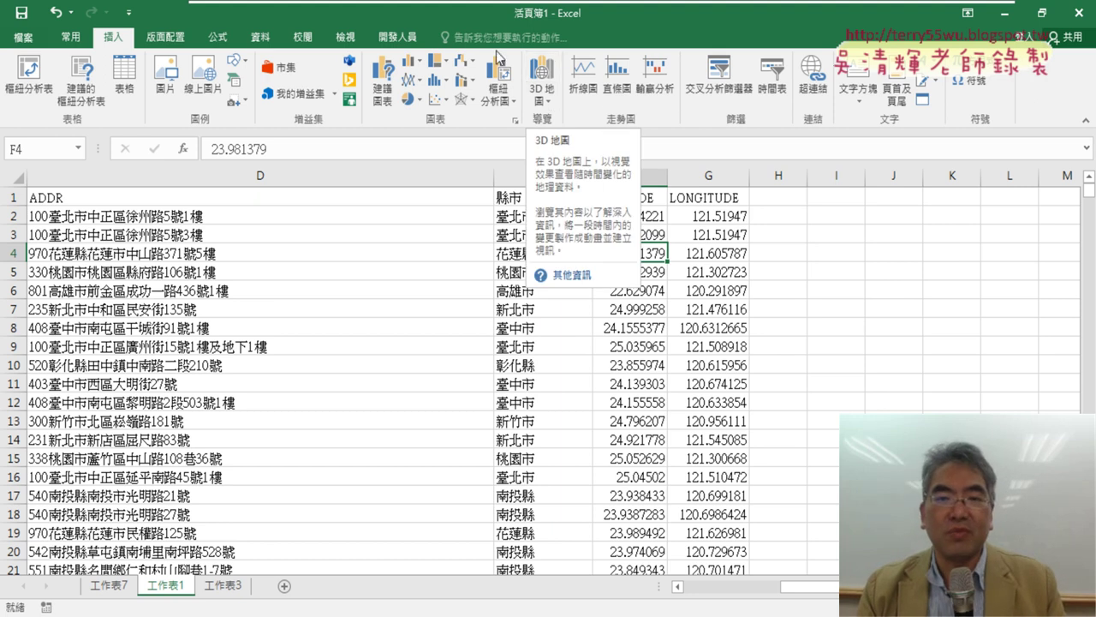
{"action": "left_click", "coordinate": [733, 306]}
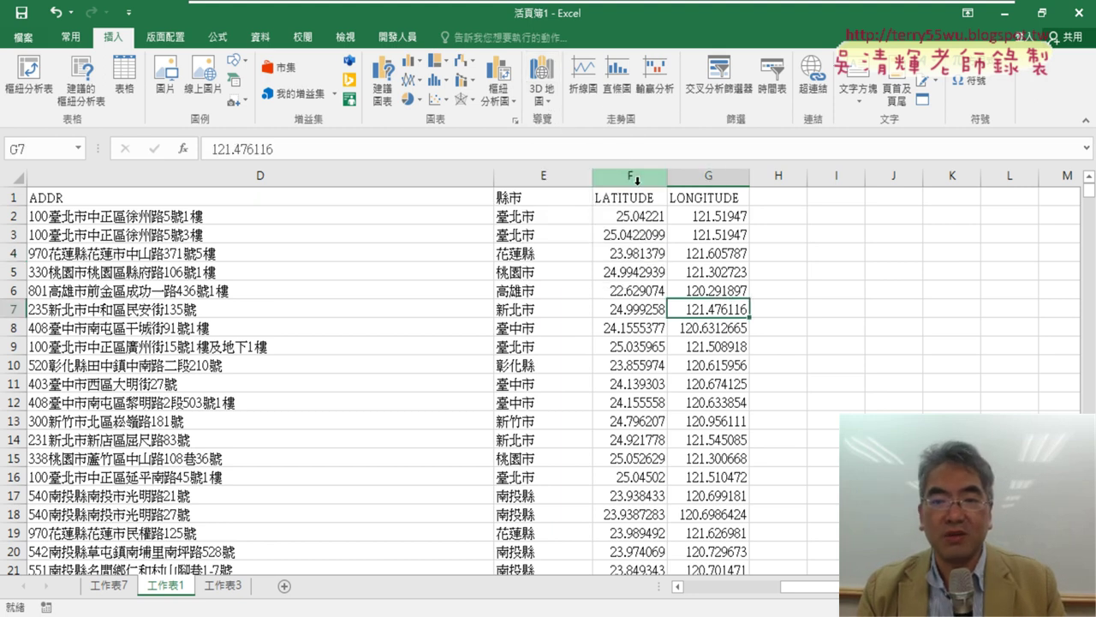
{"action": "left_click_drag", "start_coordinate": [630, 174], "coordinate": [704, 176]}
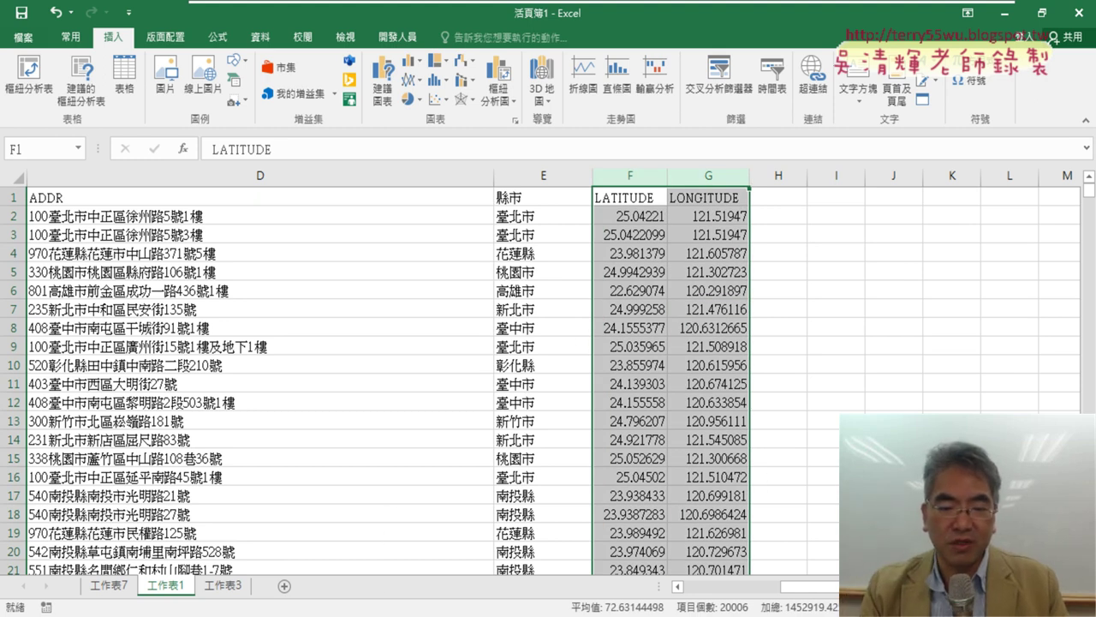
- Switch to Chrome and review the JSON import notes on the top-five county PivotTable, its column chart and the 台中市 drill-down
{"action": "left_click", "coordinate": [499, 557]}
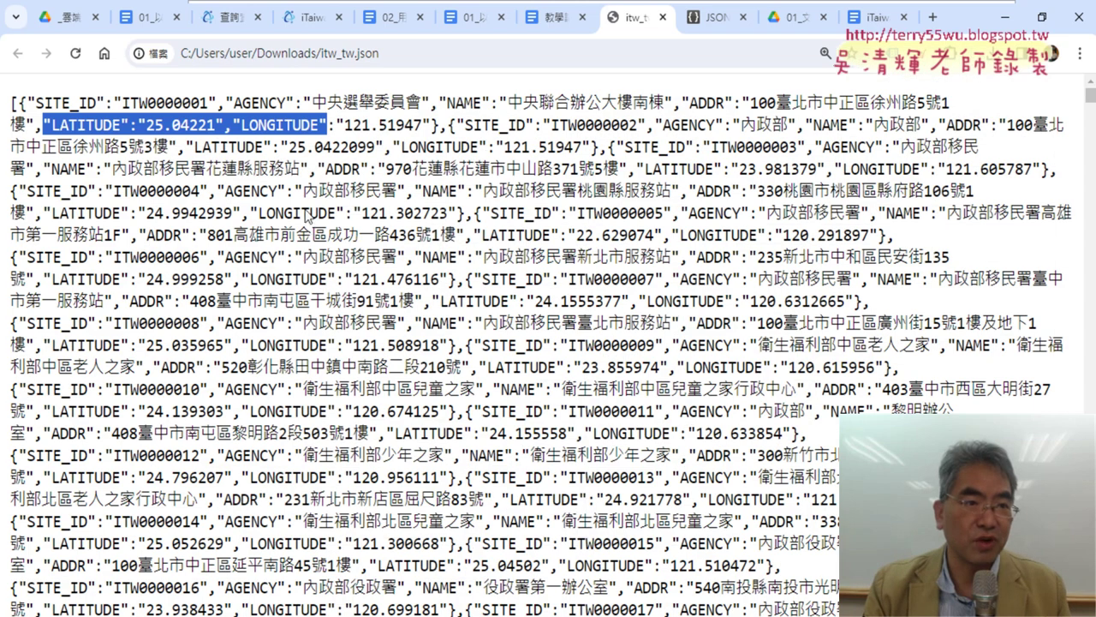
{"action": "left_click", "coordinate": [146, 17]}
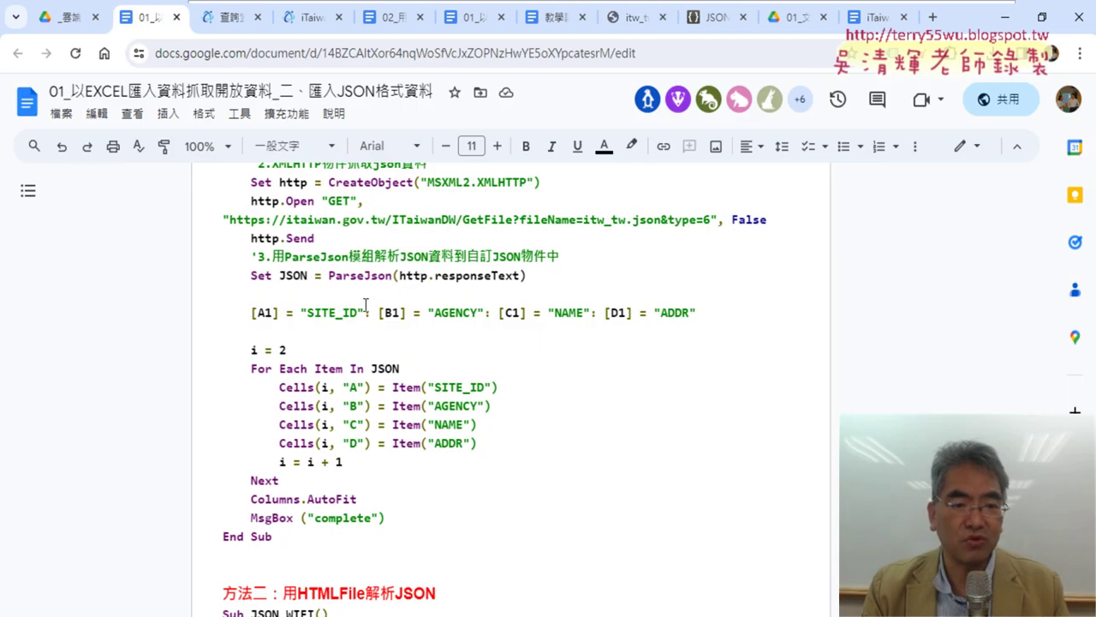
{"action": "scroll", "coordinate": [387, 303], "scroll_direction": "down", "scroll_amount": 3}
{"action": "scroll", "coordinate": [387, 303], "scroll_direction": "down", "scroll_amount": 8}
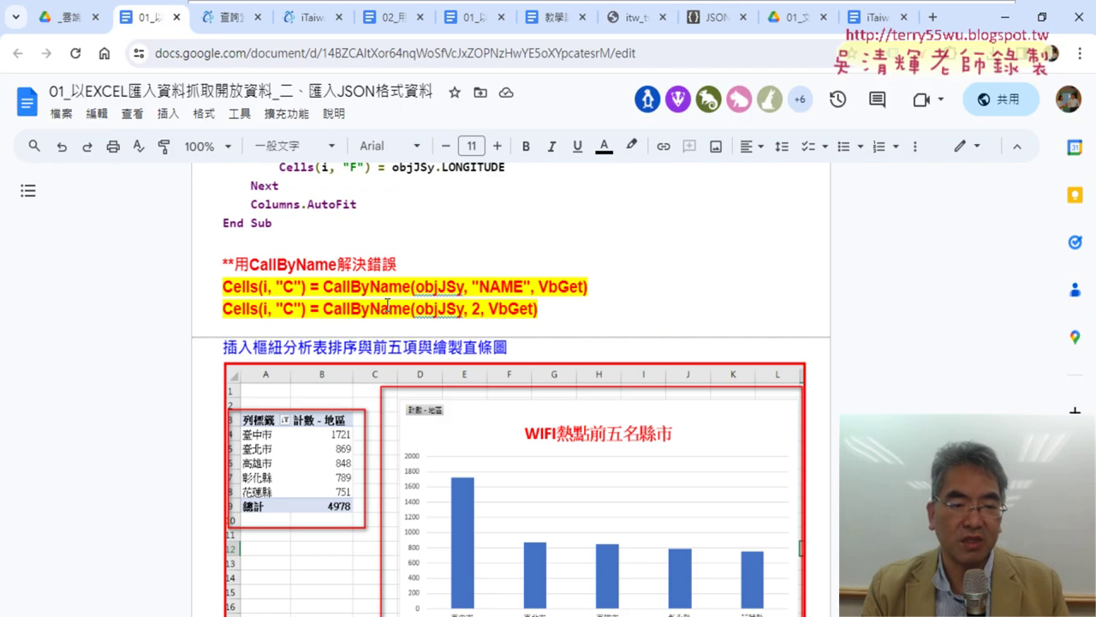
{"action": "scroll", "coordinate": [386, 303], "scroll_direction": "down", "scroll_amount": 4}
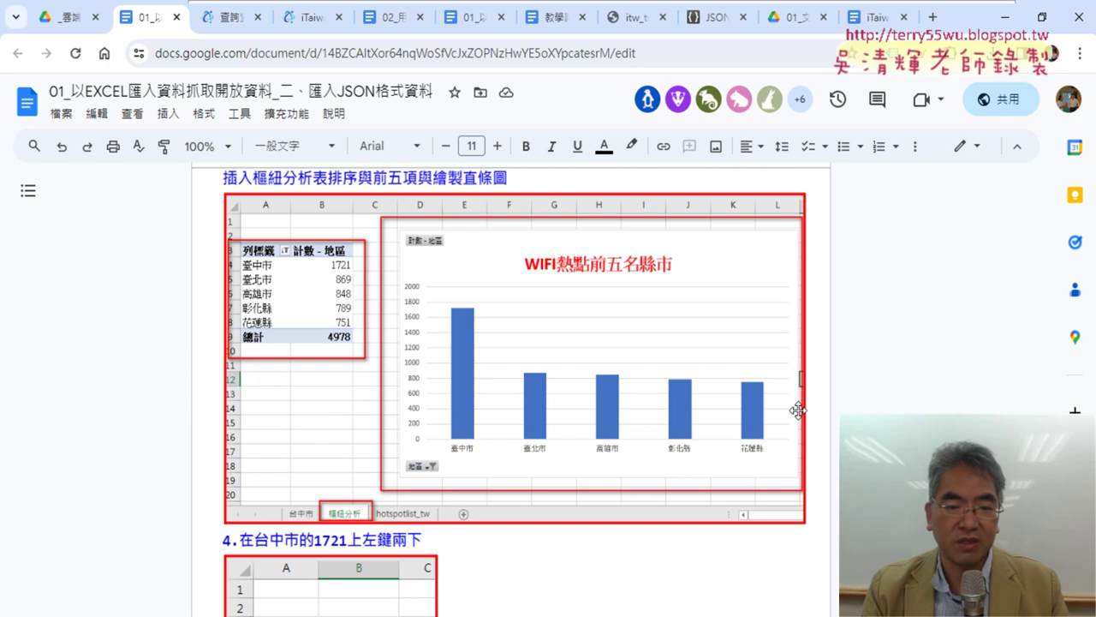
{"action": "scroll", "coordinate": [284, 296], "scroll_direction": "down", "scroll_amount": 7}
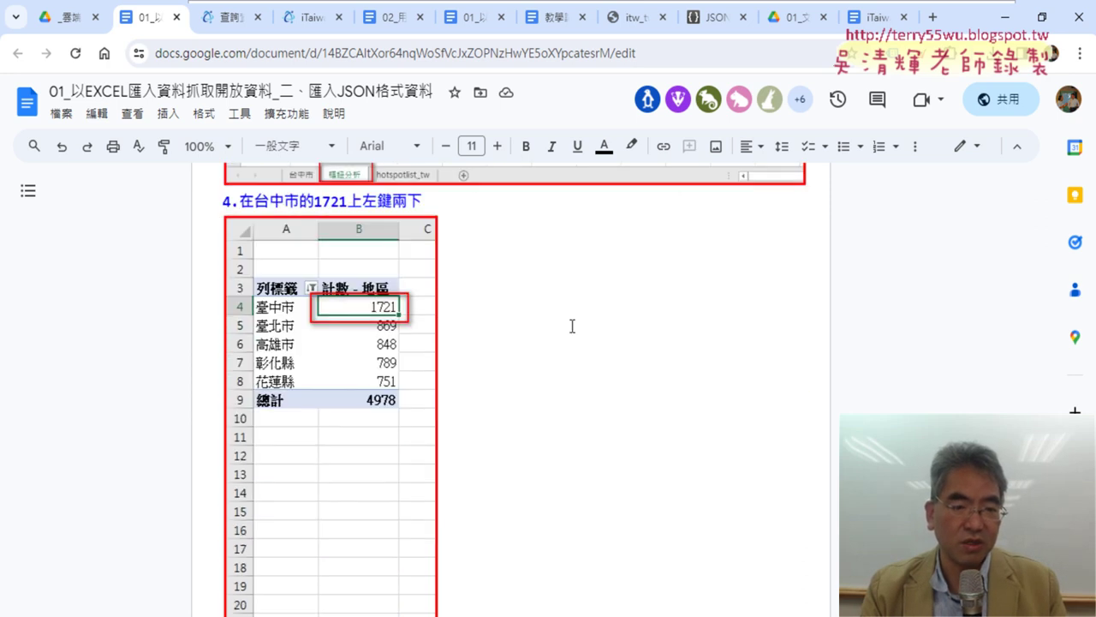
- Examine the notes on extracting districts with FIND and MID, charting the top five districts and inserting a 3D map heat map
{"action": "scroll", "coordinate": [573, 328], "scroll_direction": "down", "scroll_amount": 7}
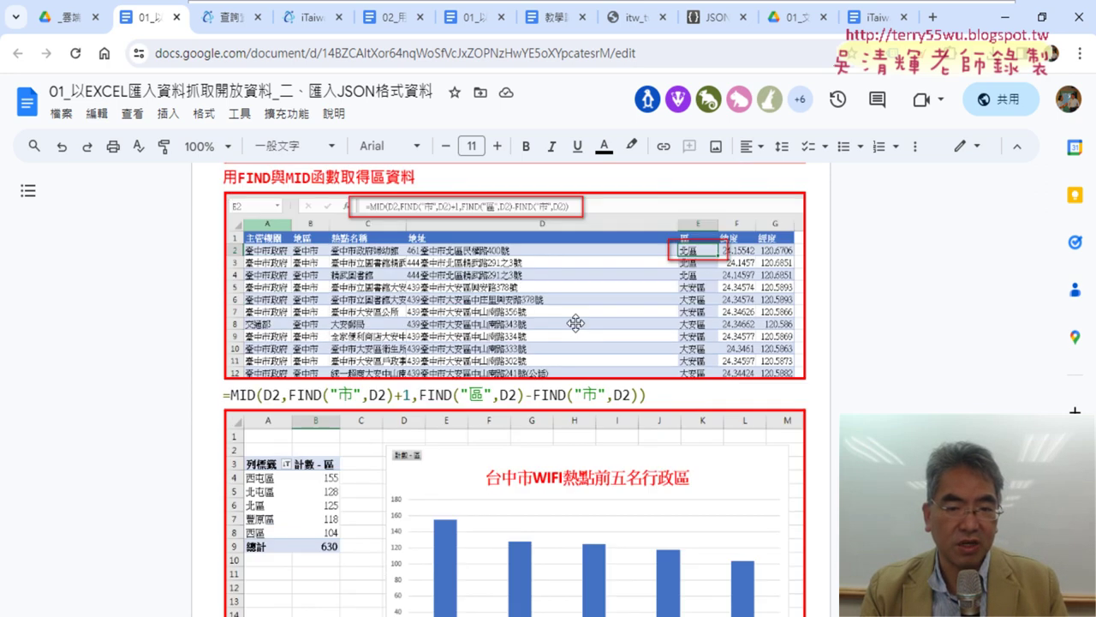
{"action": "scroll", "coordinate": [683, 322], "scroll_direction": "down", "scroll_amount": 2}
{"action": "scroll", "coordinate": [762, 300], "scroll_direction": "up", "scroll_amount": 2}
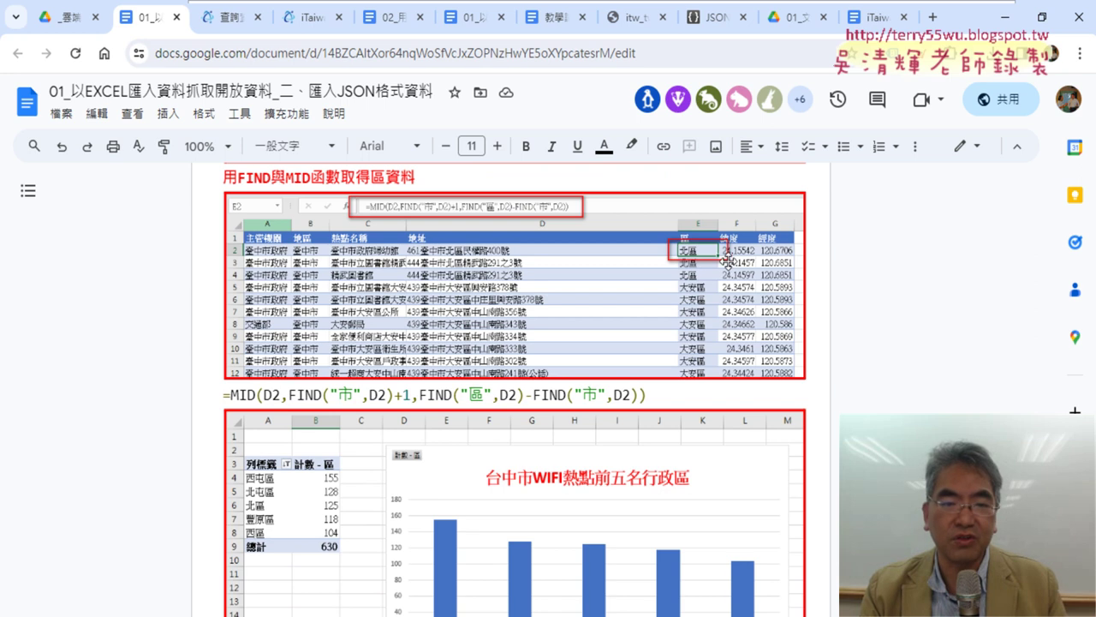
{"action": "scroll", "coordinate": [776, 278], "scroll_direction": "down", "scroll_amount": 5}
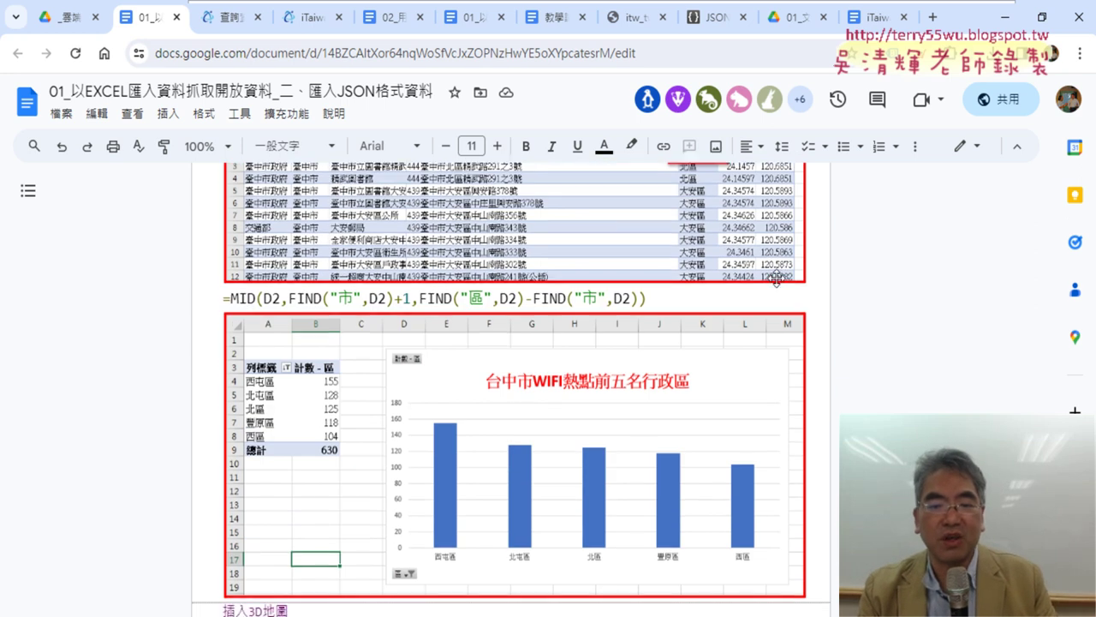
{"action": "scroll", "coordinate": [776, 278], "scroll_direction": "down", "scroll_amount": 4}
{"action": "scroll", "coordinate": [776, 278], "scroll_direction": "up", "scroll_amount": 2}
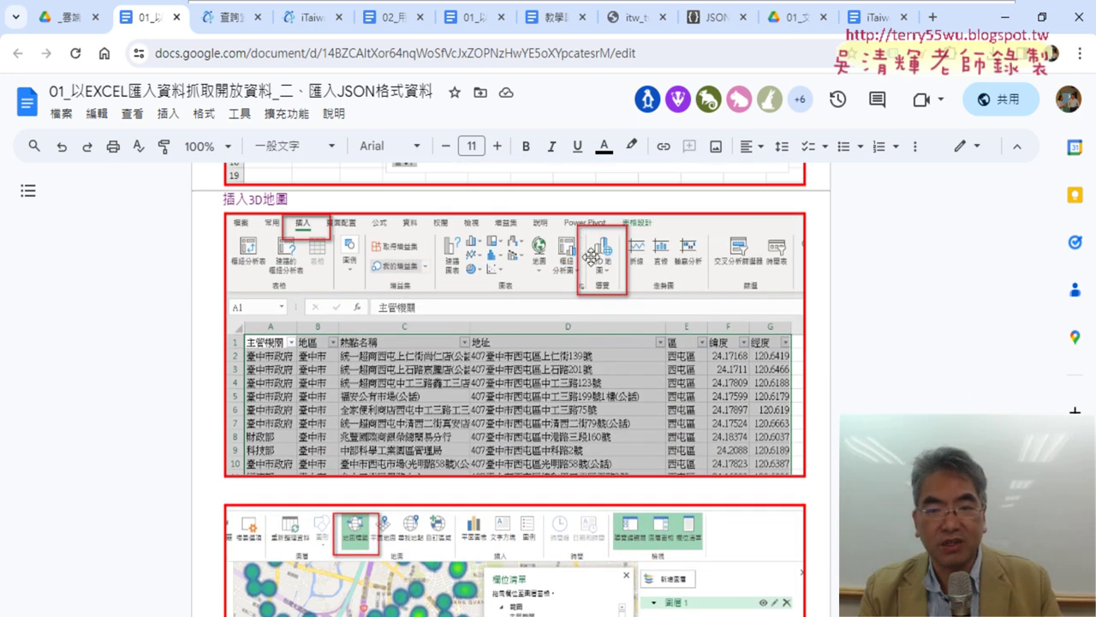
{"action": "scroll", "coordinate": [795, 293], "scroll_direction": "down", "scroll_amount": 4}
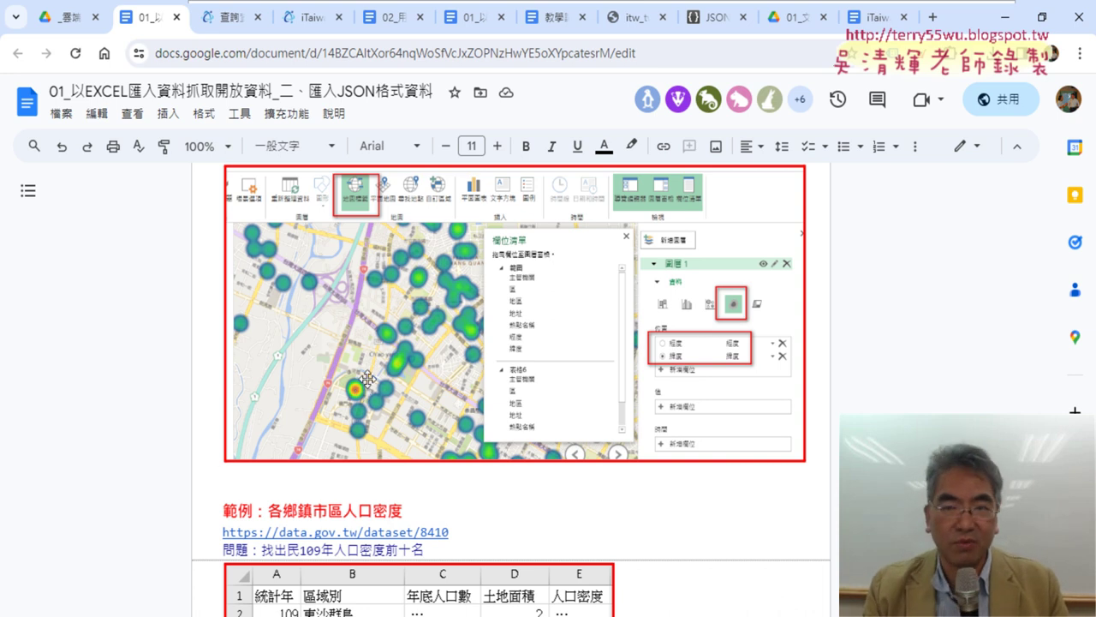
- End the full-screen classroom broadcast and return to the EVO Class Management console
{"action": "mouse_move", "coordinate": [589, 8]}
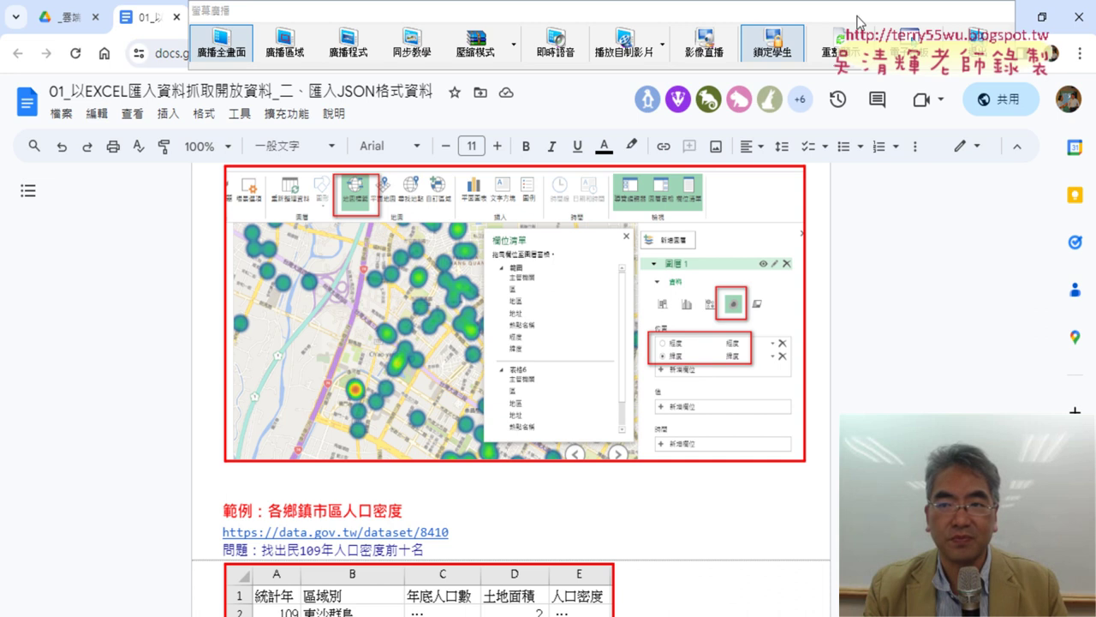
{"action": "left_click", "coordinate": [978, 47]}
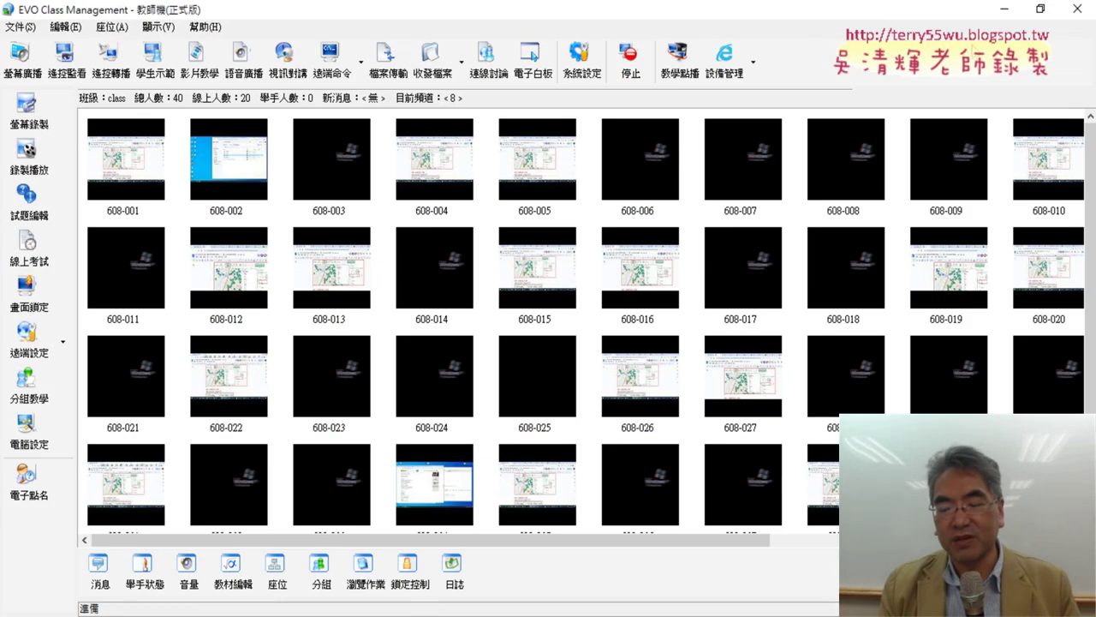